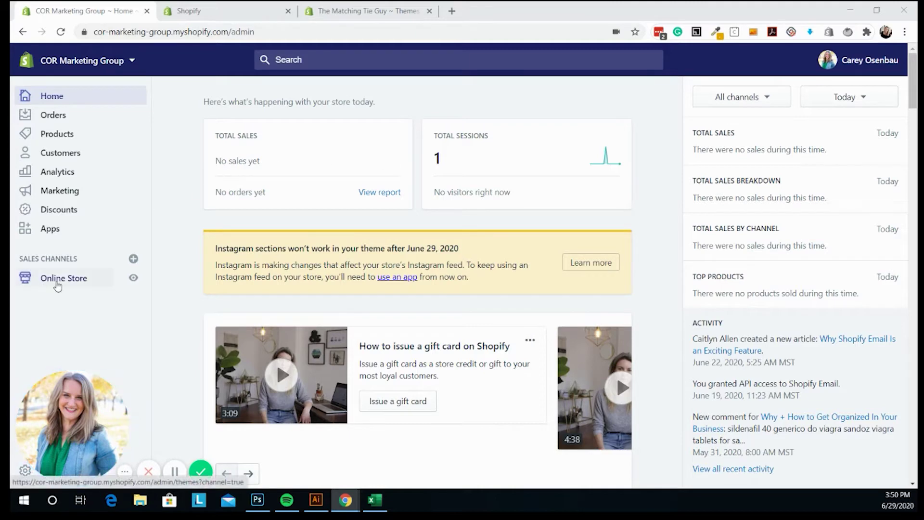
- Open the online store's themes and duplicate the live theme turbo-portland-January-29-2019 (Feb-9-2020)
click(57, 285)
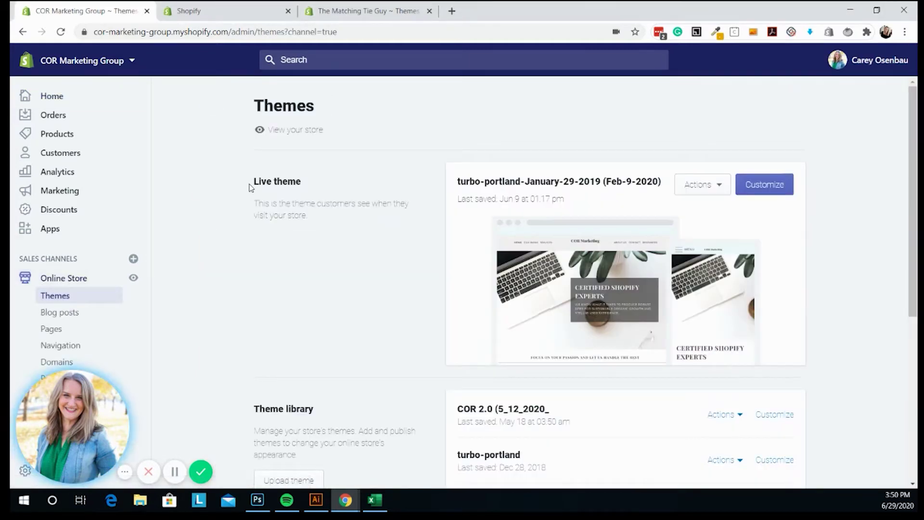
drag(249, 187, 313, 185)
click(342, 272)
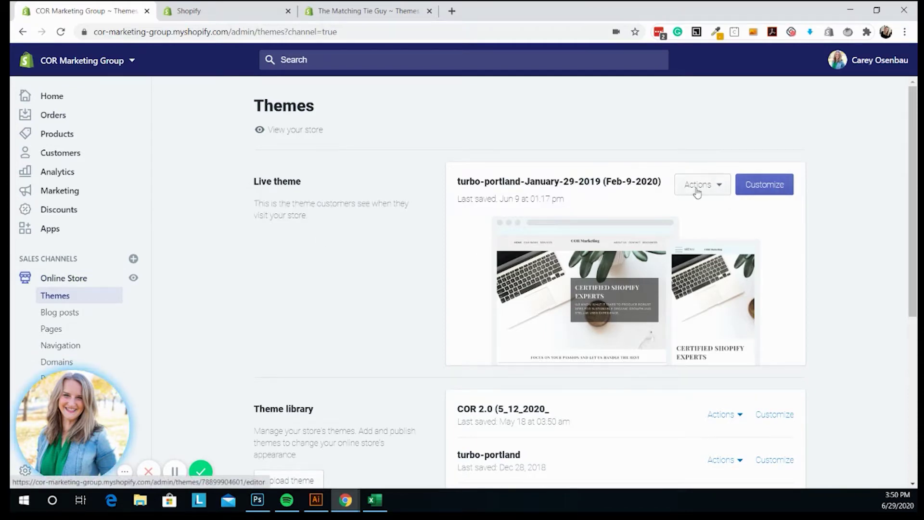
click(722, 187)
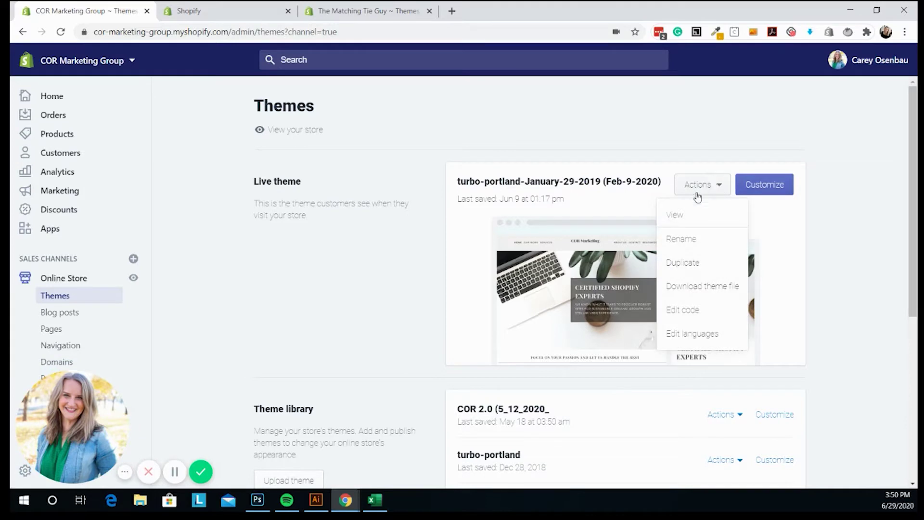
click(694, 264)
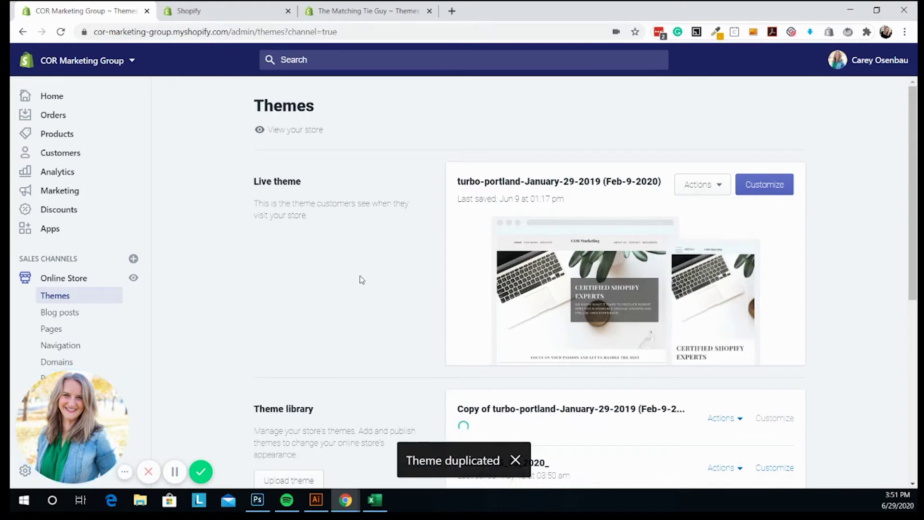
- Rename the duplicated theme in the theme library as Turbo-portland (6.29.2020)
scroll(359, 282, down, 1)
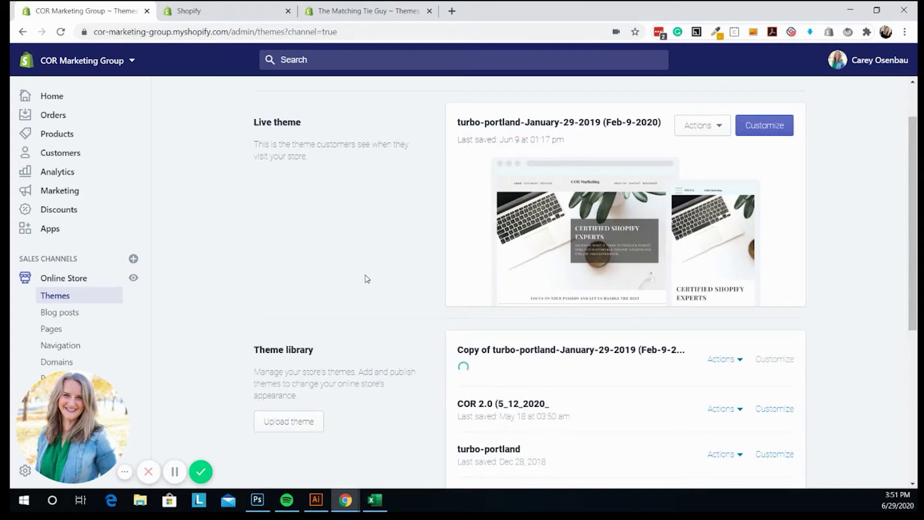
scroll(852, 308, down, 1)
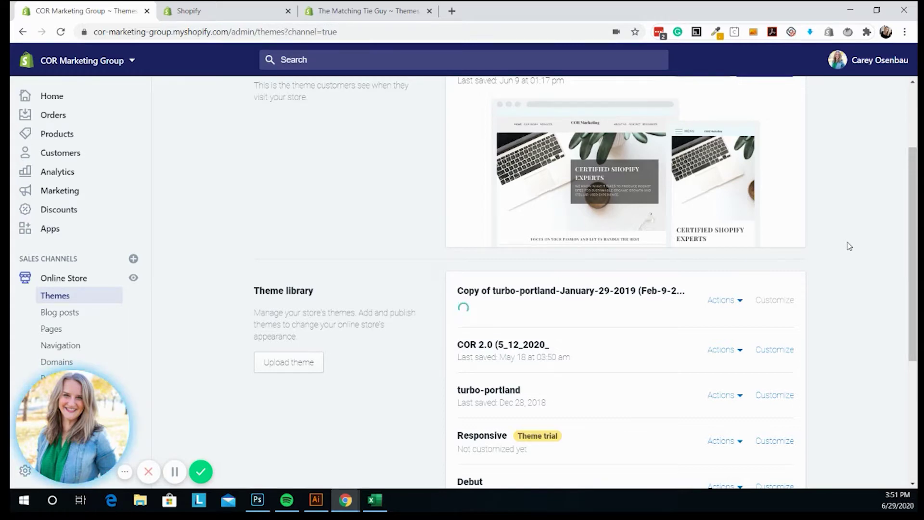
click(720, 308)
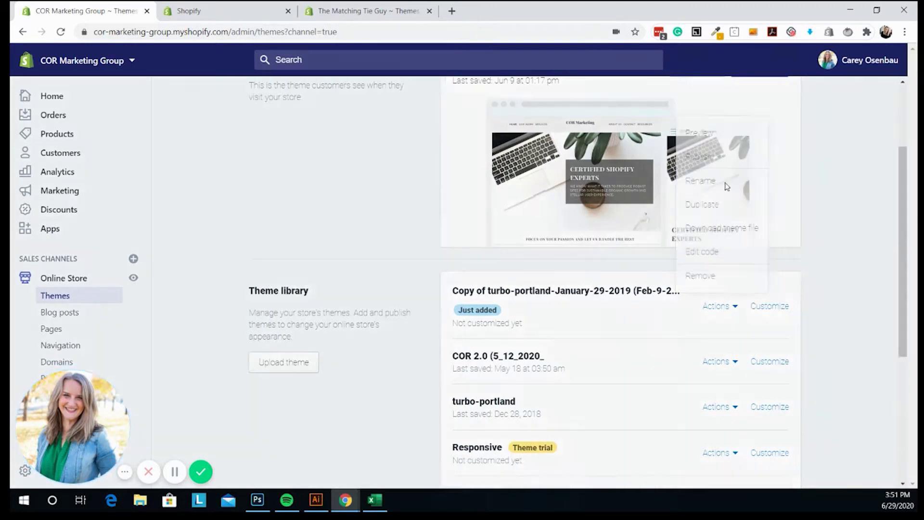
click(727, 187)
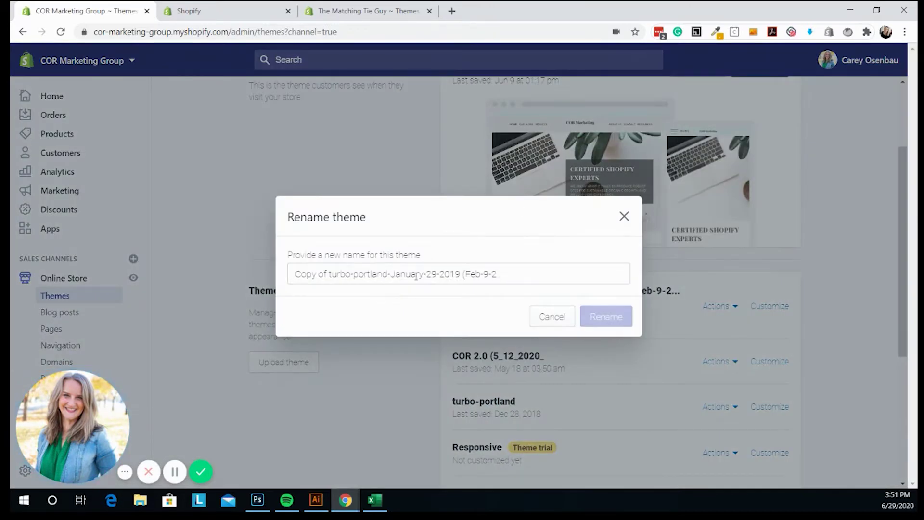
drag(332, 274, 262, 278)
key(BackSpace)
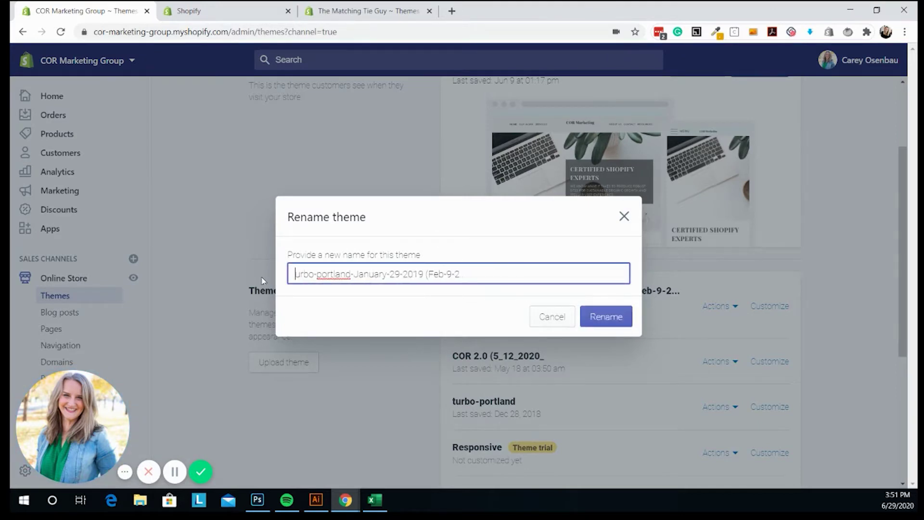
text(T)
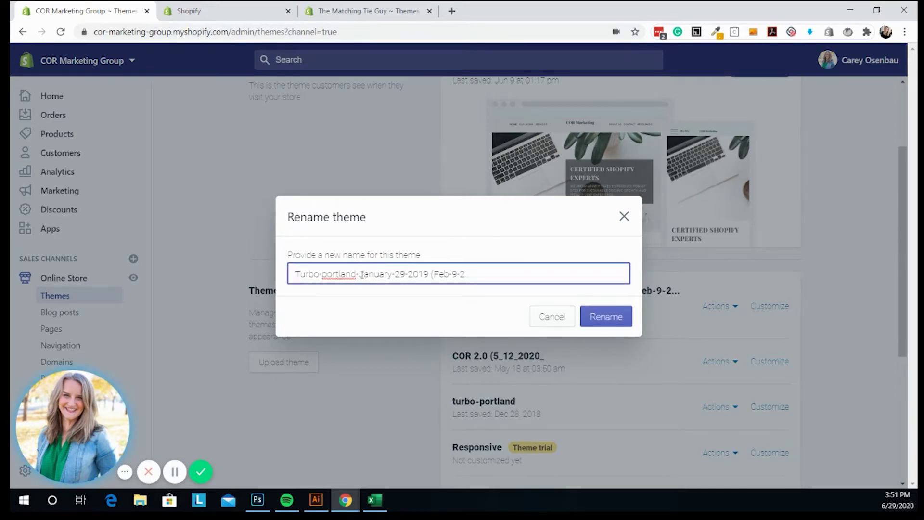
drag(362, 275, 524, 272)
key(BackSpace)
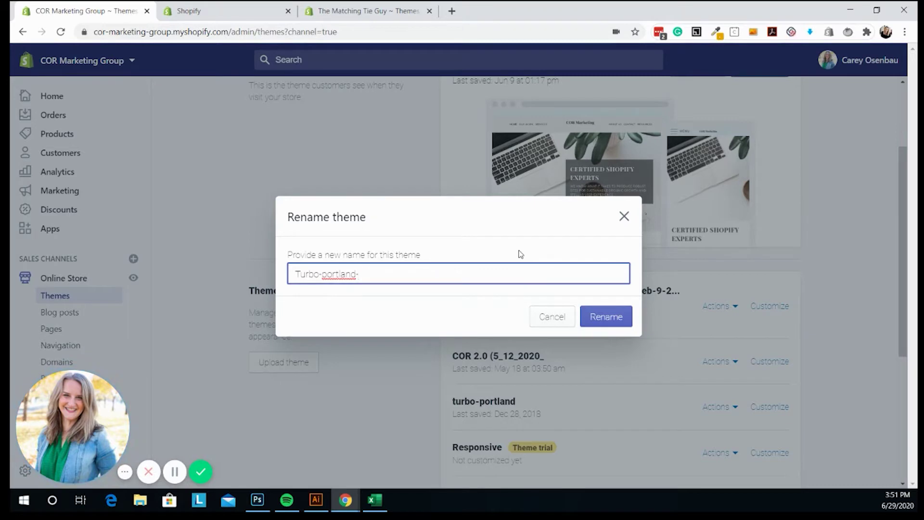
key(BackSpace)
click(612, 317)
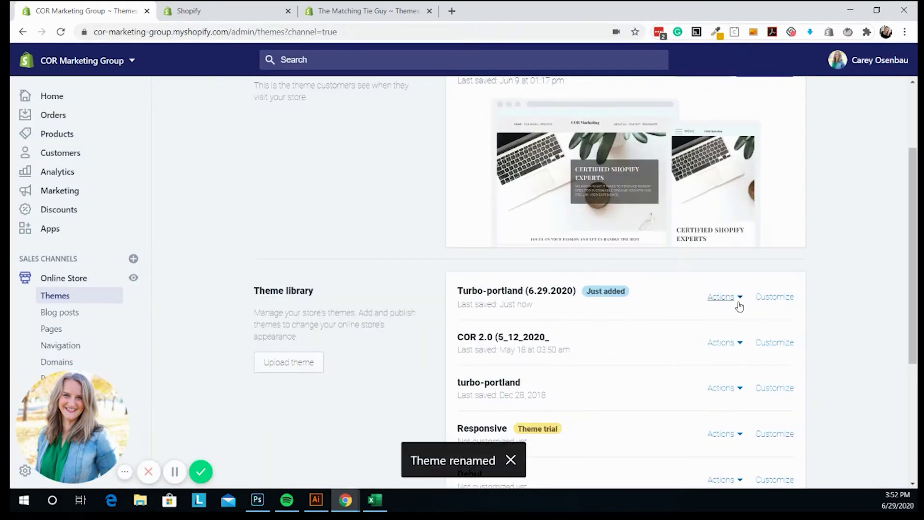
- Open the Turbo-portland (6.29.2020) theme in the customizer for a look and return to the themes page
scroll(563, 235, up, 1)
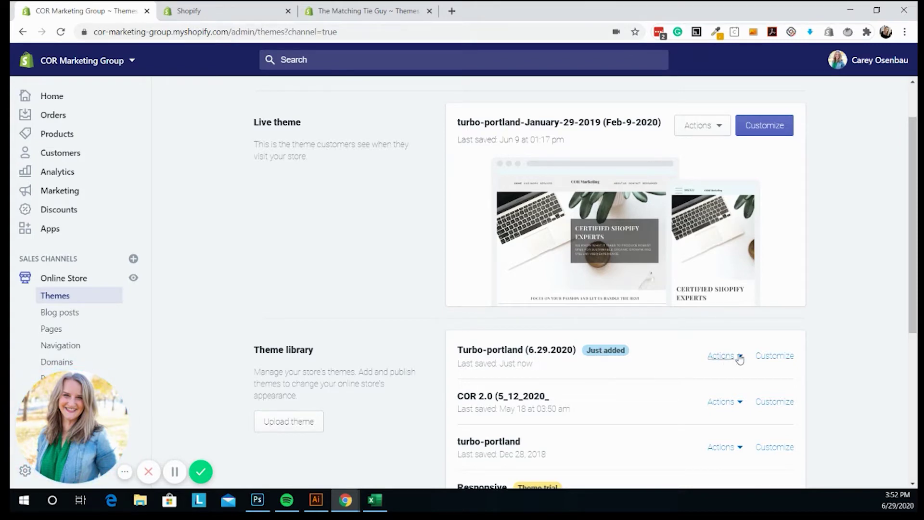
click(771, 358)
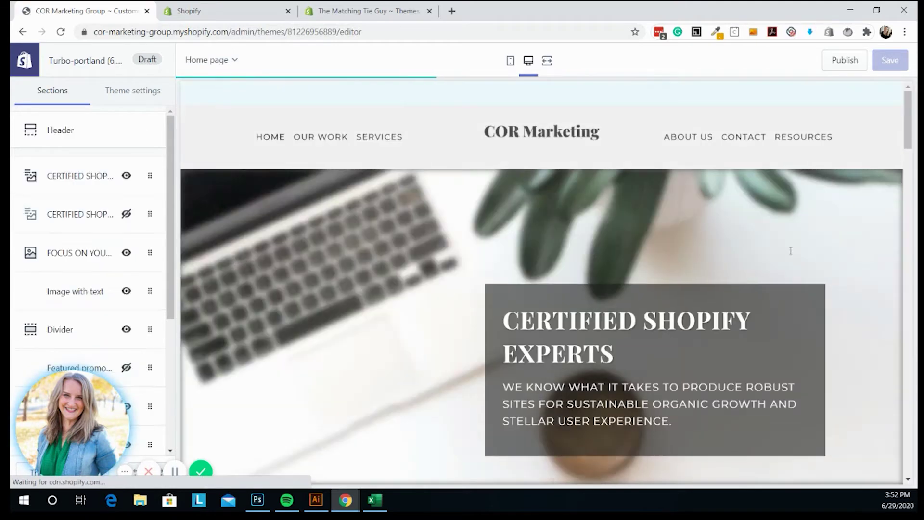
click(18, 37)
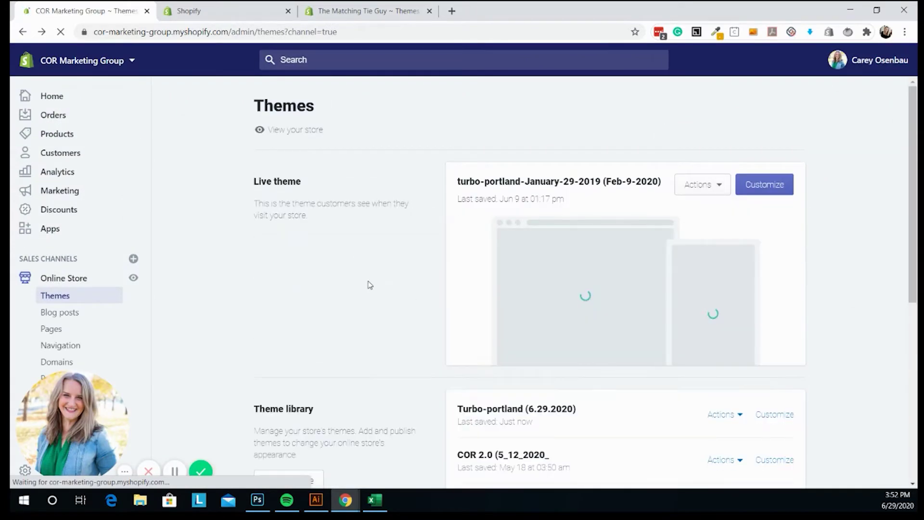
- Bring up the publish confirmation for the Turbo-portland (6.29.2020) theme and dismiss it without publishing
scroll(371, 285, down, 3)
click(724, 296)
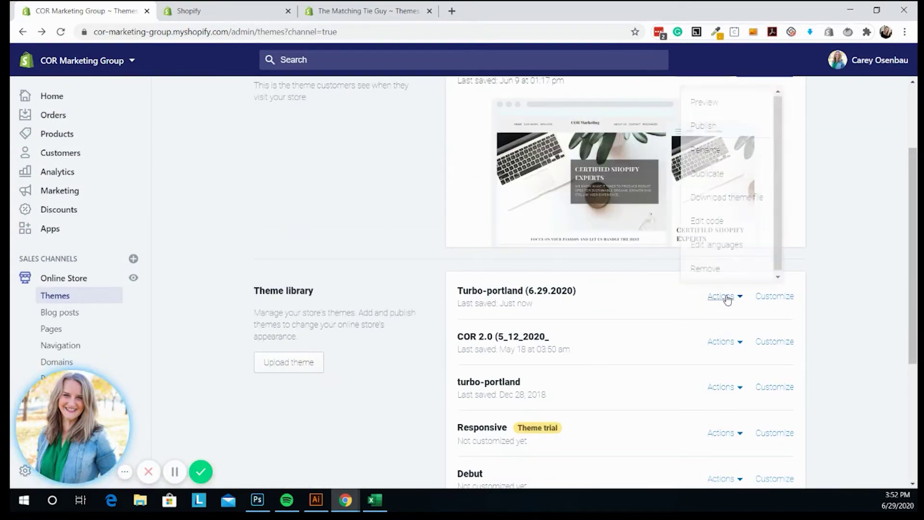
click(710, 127)
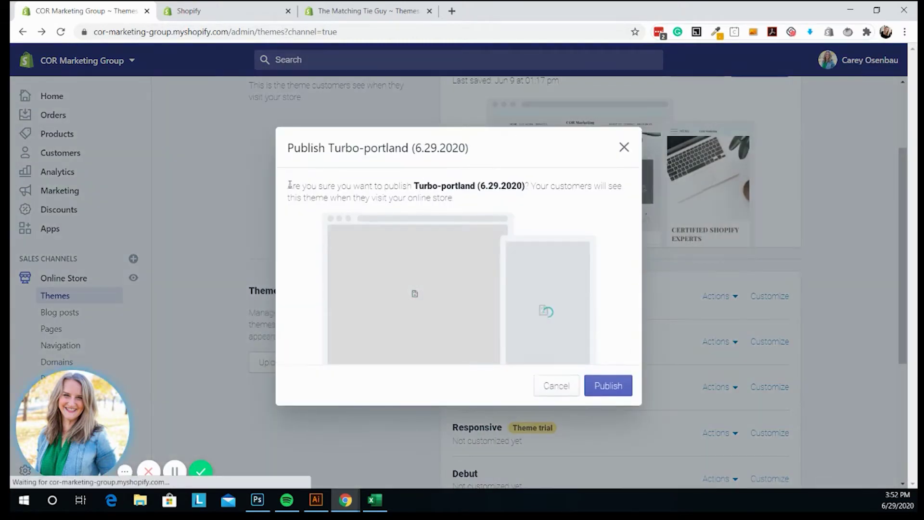
click(625, 147)
scroll(327, 216, up, 3)
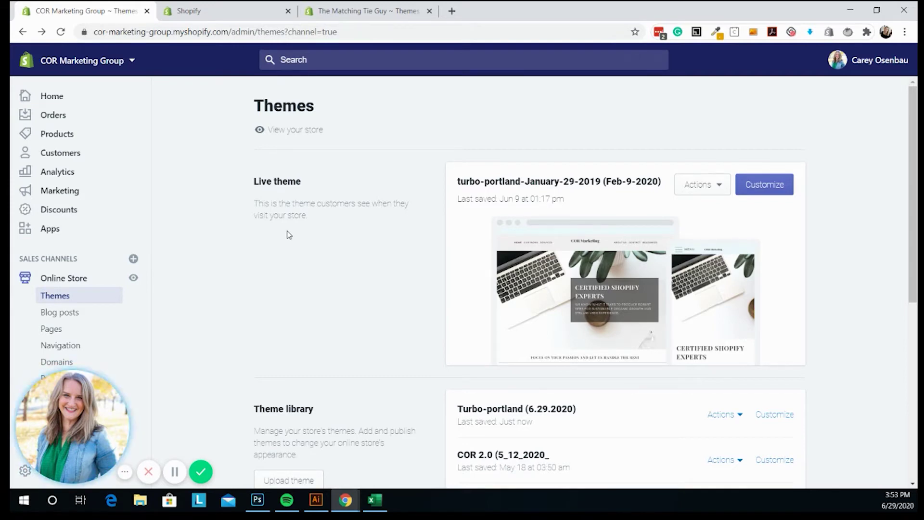
- Switch to The Matching Tie Guy store's themes and examine the Testament copy in its theme library
click(362, 12)
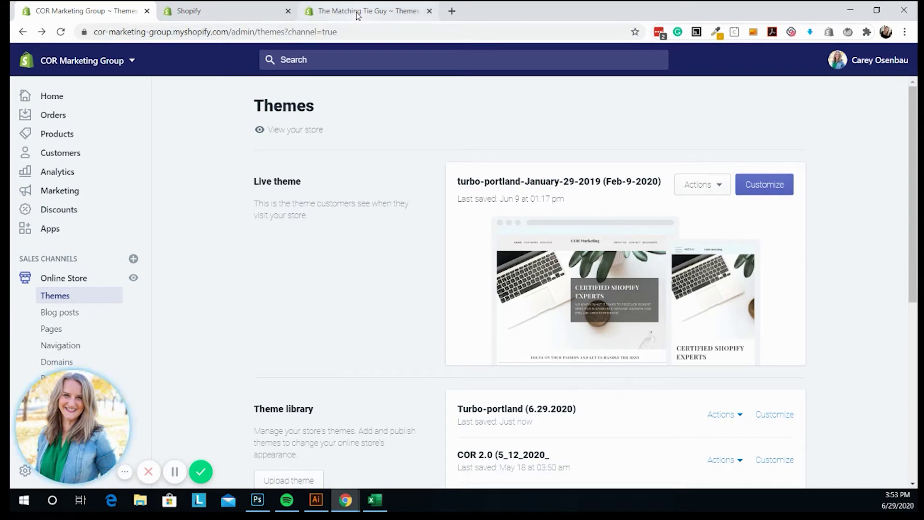
scroll(223, 262, down, 3)
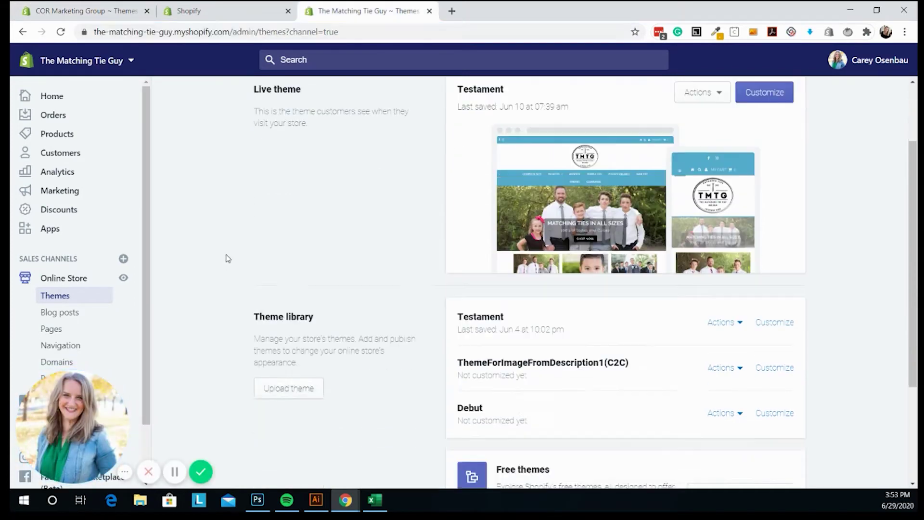
double_click(485, 291)
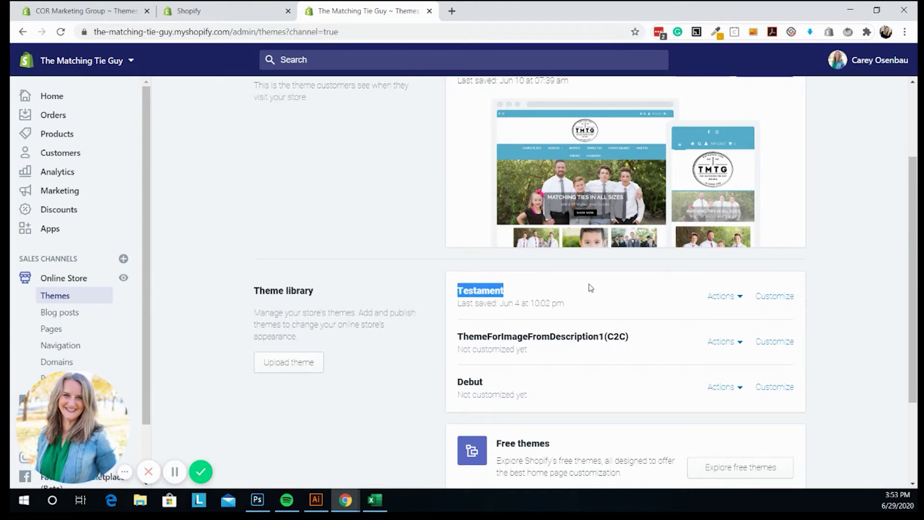
click(346, 247)
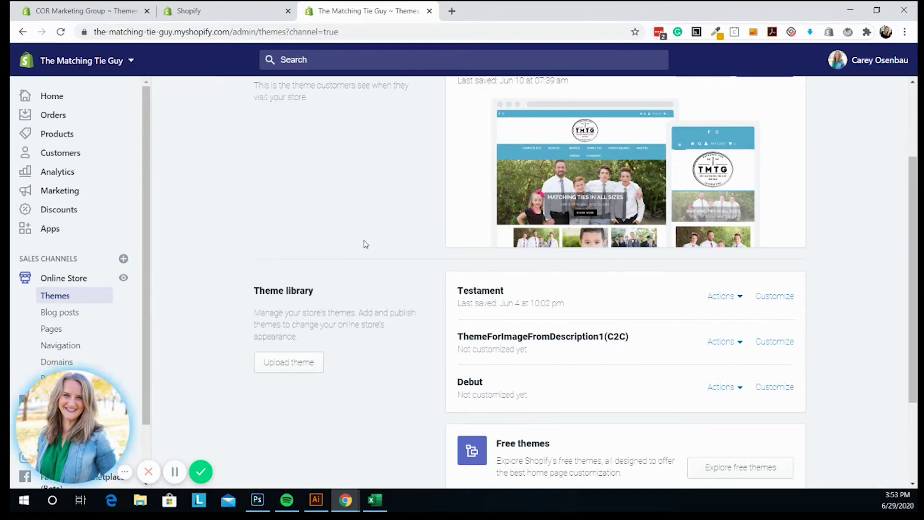
scroll(370, 248, up, 3)
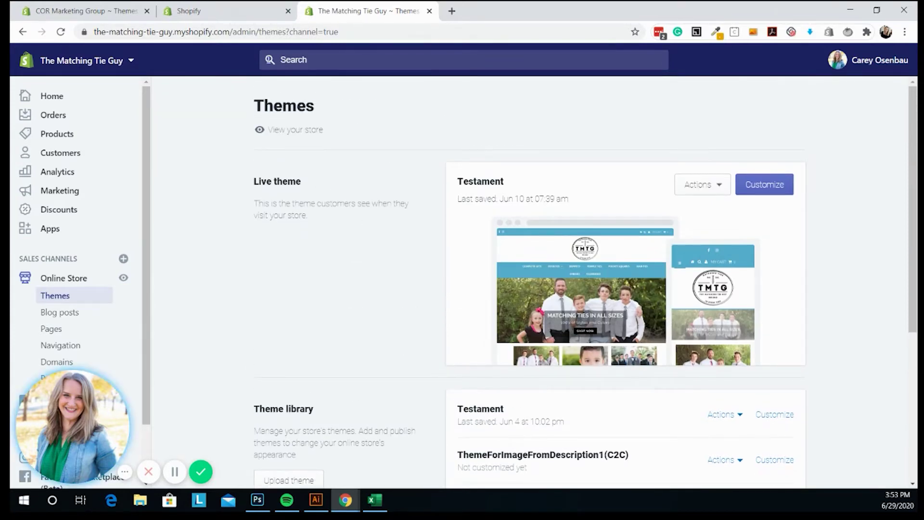
- Search Google for "shopify theme store" in a new browser tab and open the Shopify Theme Store
click(226, 11)
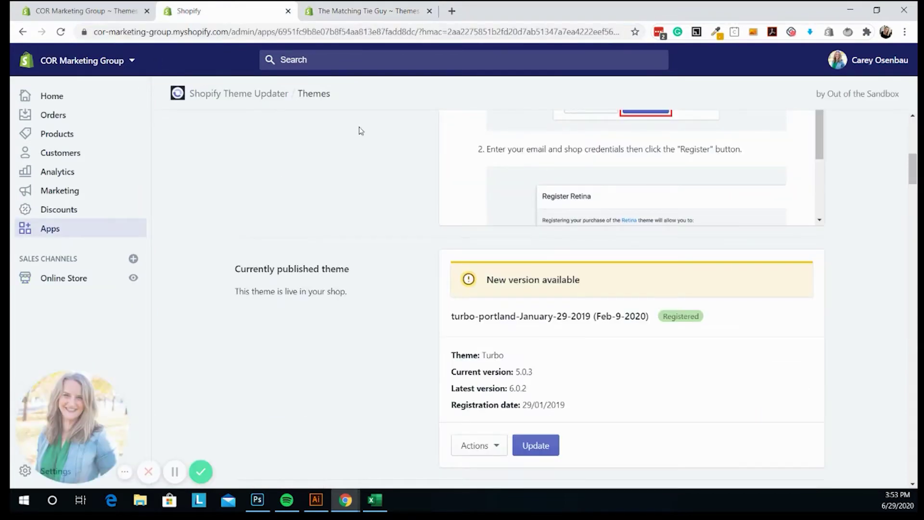
click(404, 15)
click(450, 12)
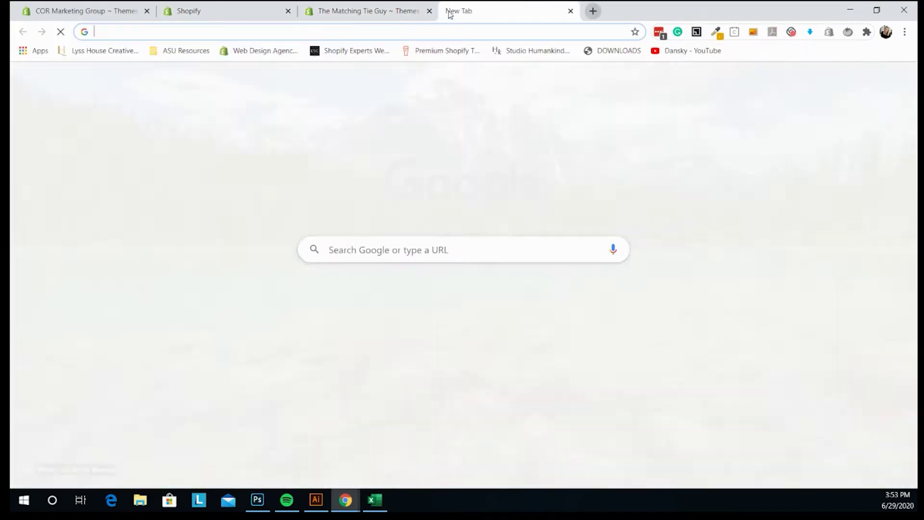
text(shopify theme)
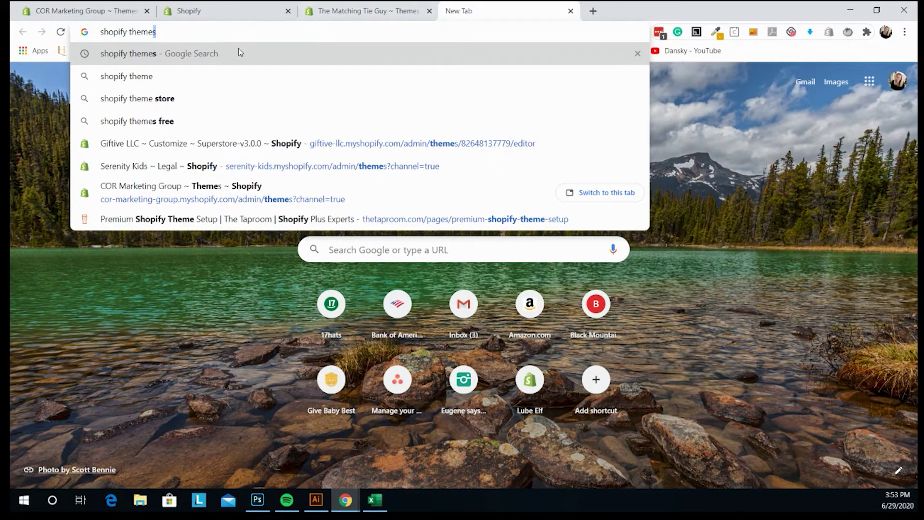
click(165, 97)
scroll(213, 296, down, 1)
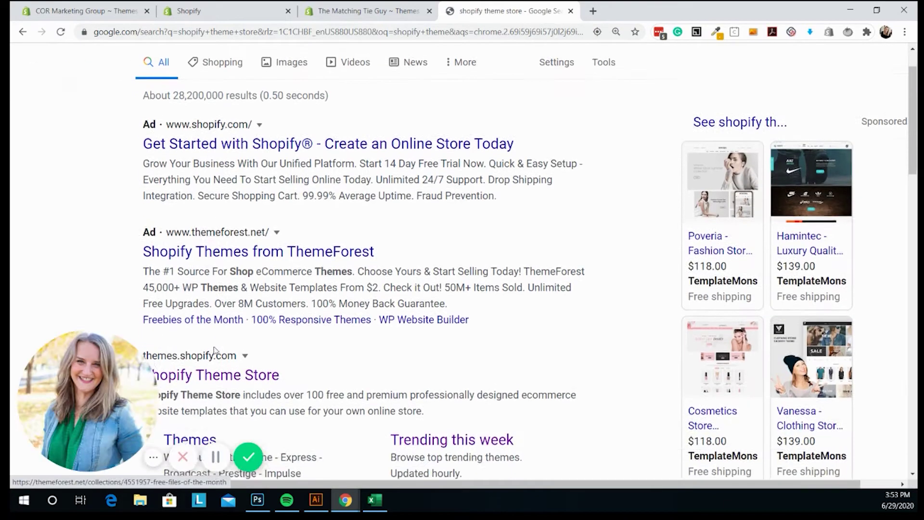
click(236, 374)
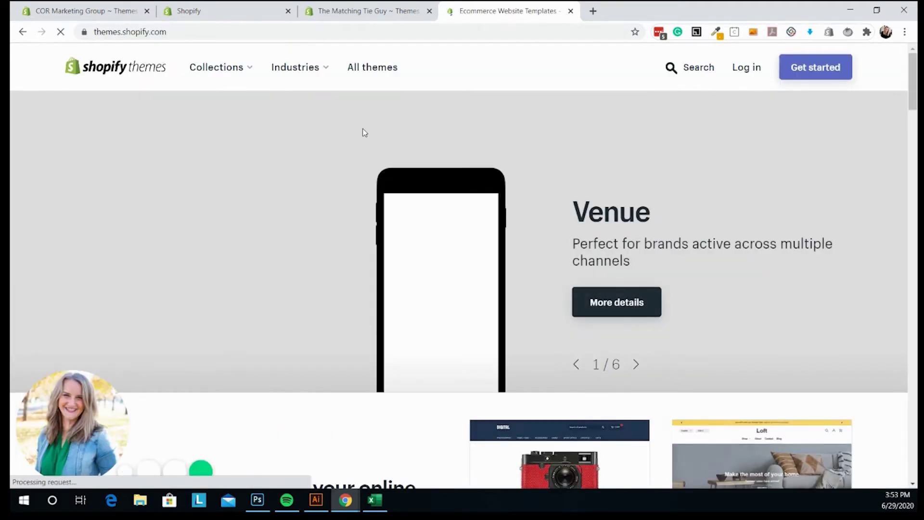
- Search the theme store for Testament and open that theme's page
click(701, 68)
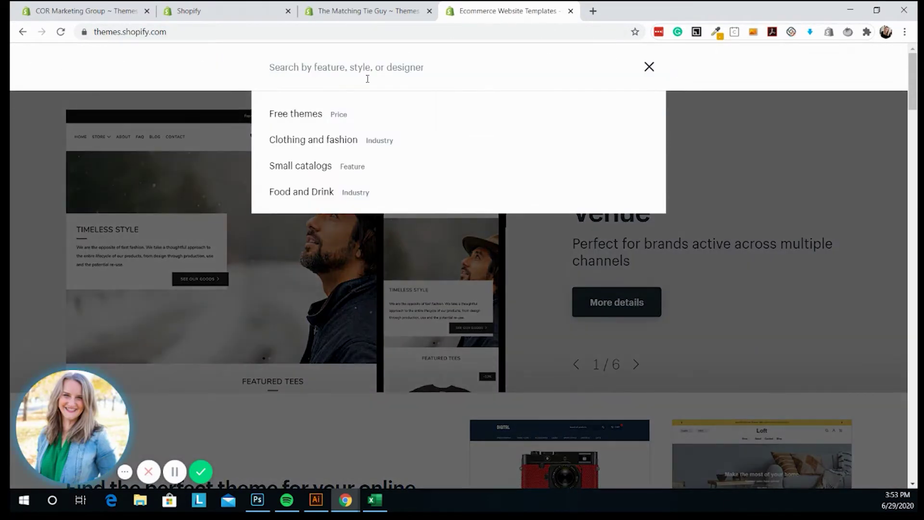
text(testam)
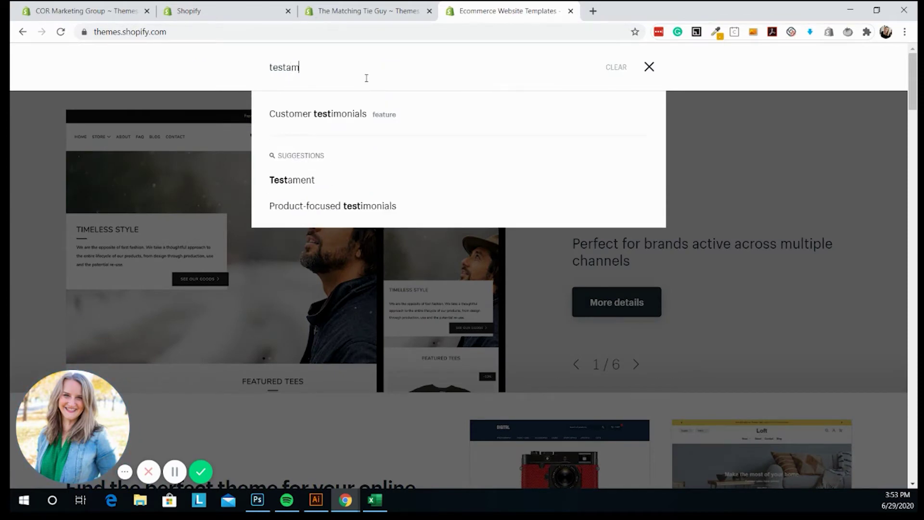
click(299, 136)
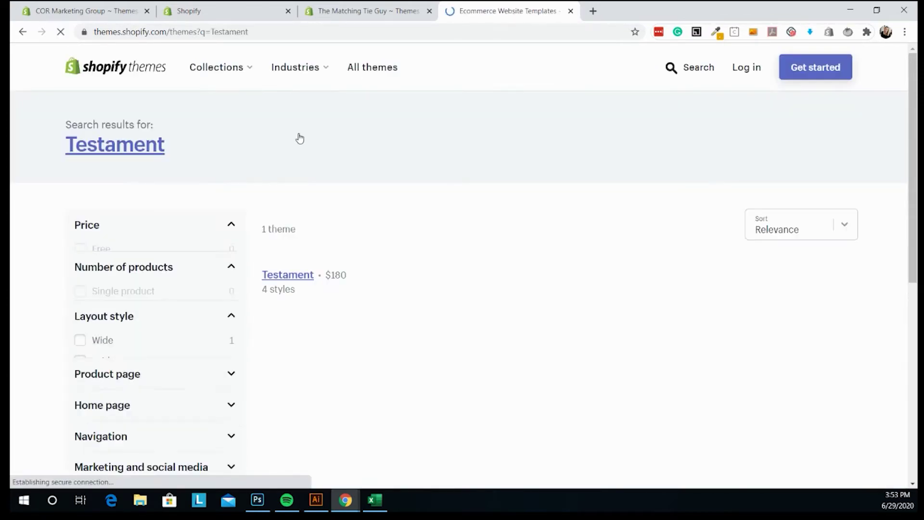
scroll(604, 181, down, 3)
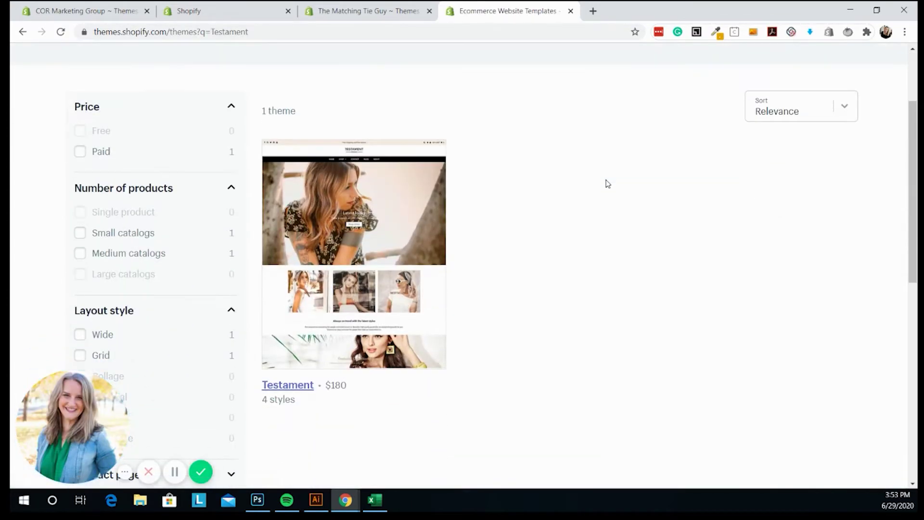
click(401, 207)
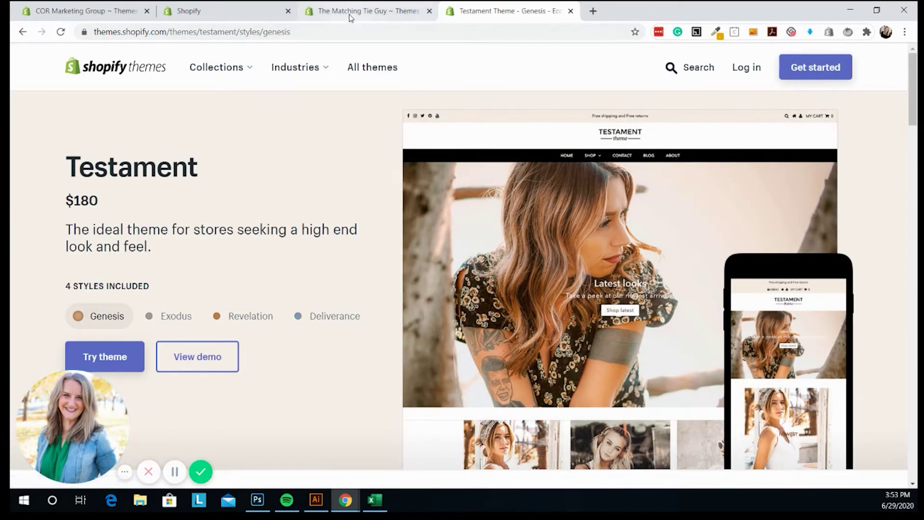
- Copy The Matching Tie Guy store's domain, the-matching-tie-guy.myshopify.com, and return to the Testament theme page
click(350, 18)
click(218, 31)
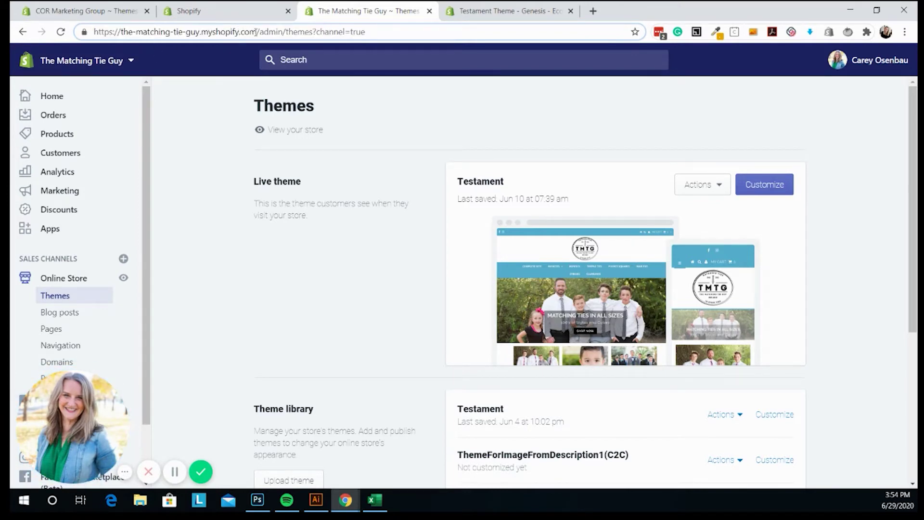
drag(256, 32, 121, 32)
key(ctrl+c)
click(512, 11)
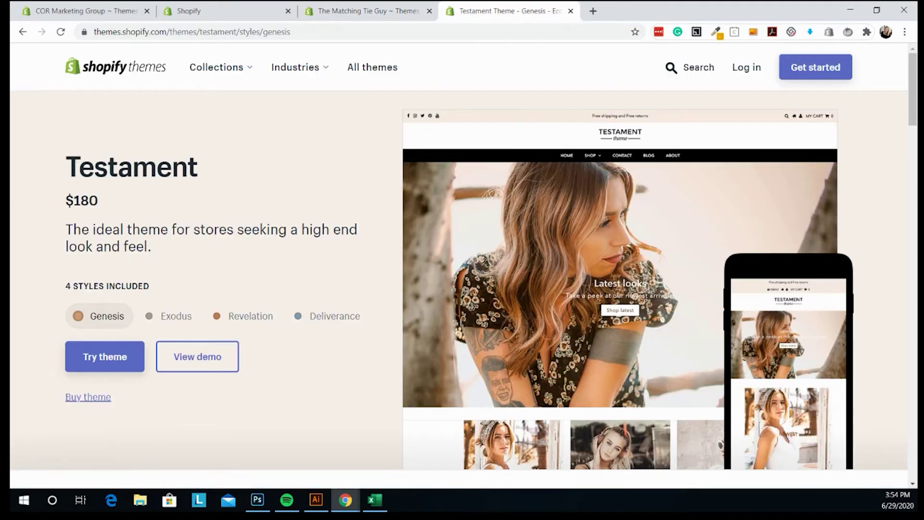
- Log in to the Shopify Theme Store with the copied store address, the-matching-tie-guy.myshopify.com
click(744, 71)
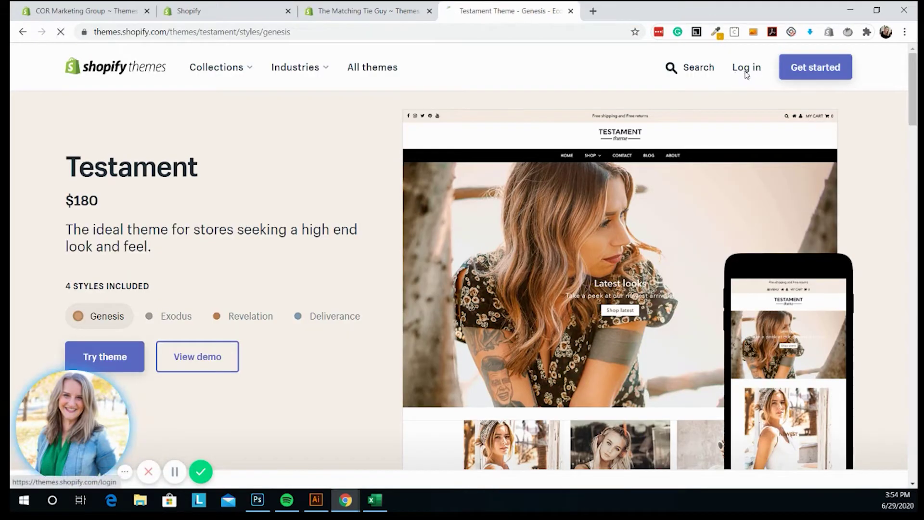
click(389, 195)
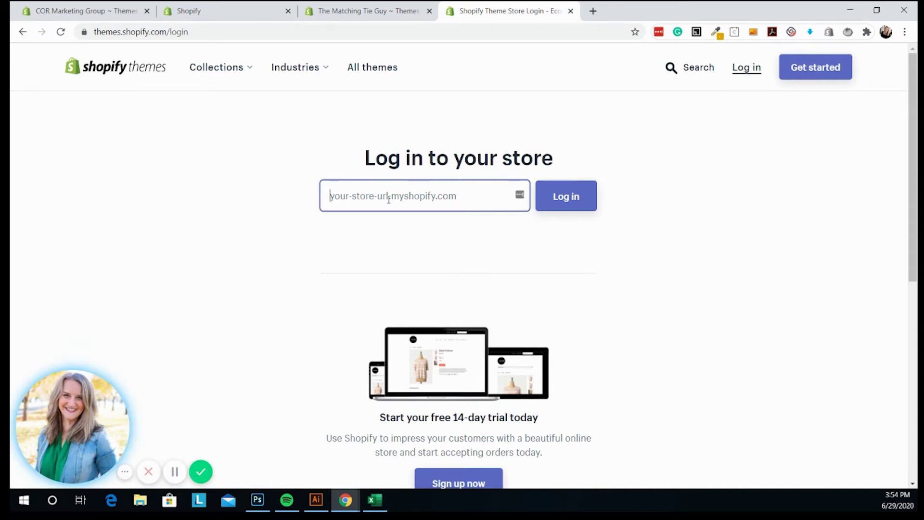
key(ctrl+v)
click(570, 198)
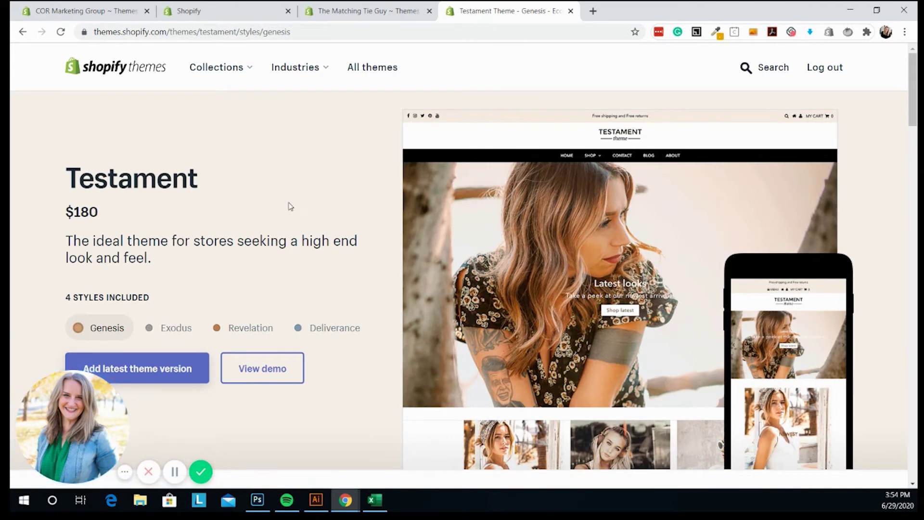
- Add the latest version of the Testament theme to The Matching Tie Guy store
scroll(290, 206, down, 3)
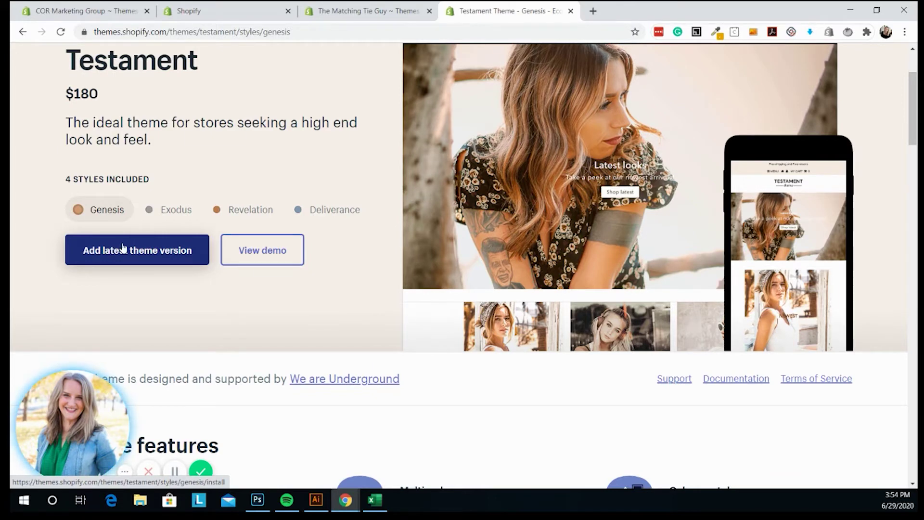
scroll(122, 248, up, 1)
scroll(155, 312, down, 1)
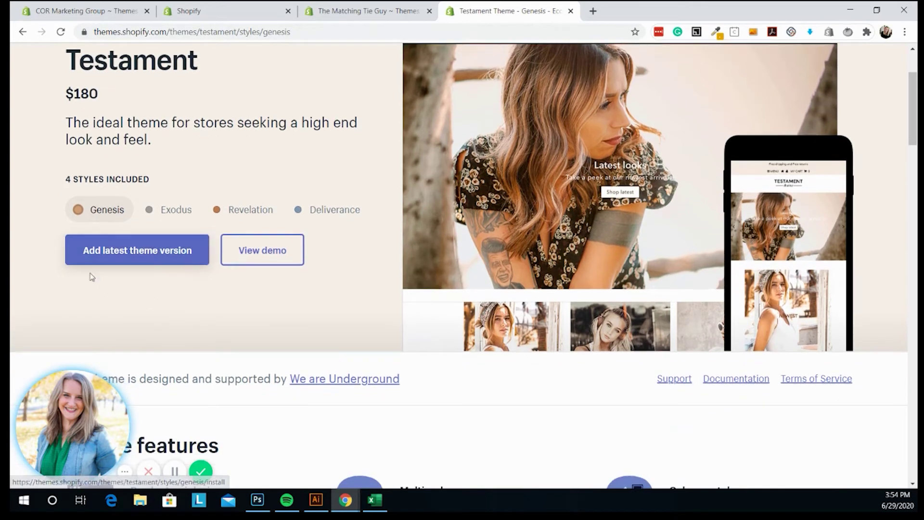
click(143, 254)
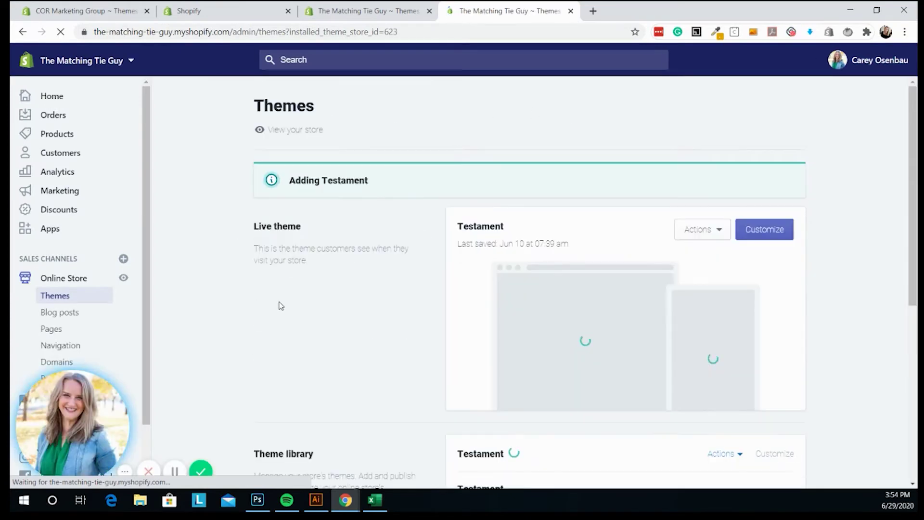
- Find the newly added Testament theme in the store's theme library and highlight its name
scroll(281, 306, down, 3)
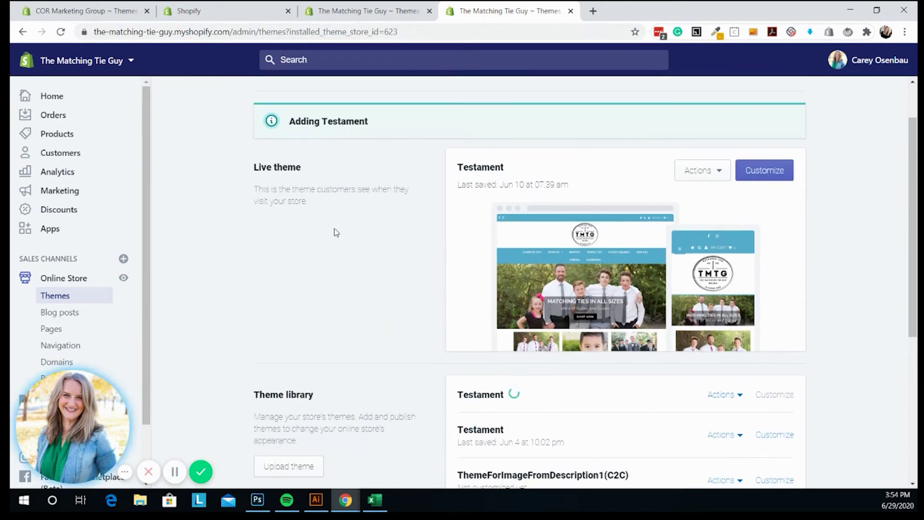
scroll(325, 307, down, 1)
scroll(326, 308, down, 2)
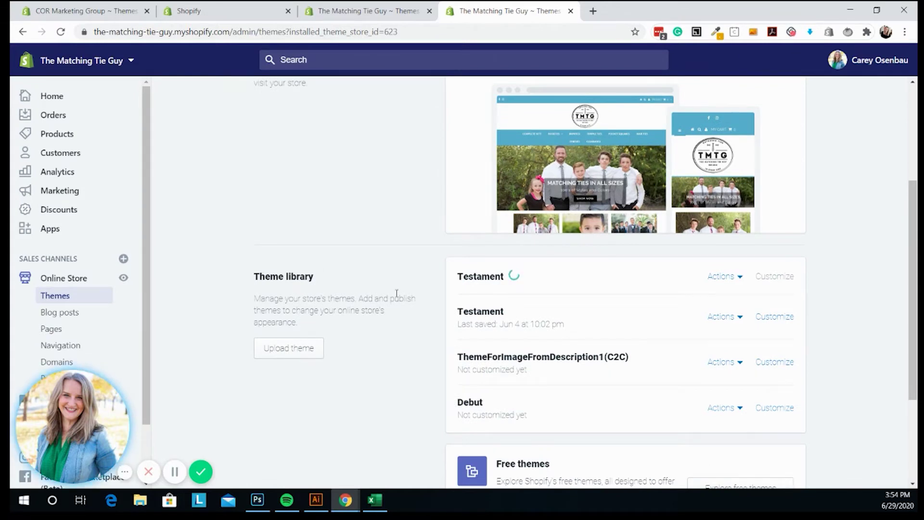
double_click(462, 279)
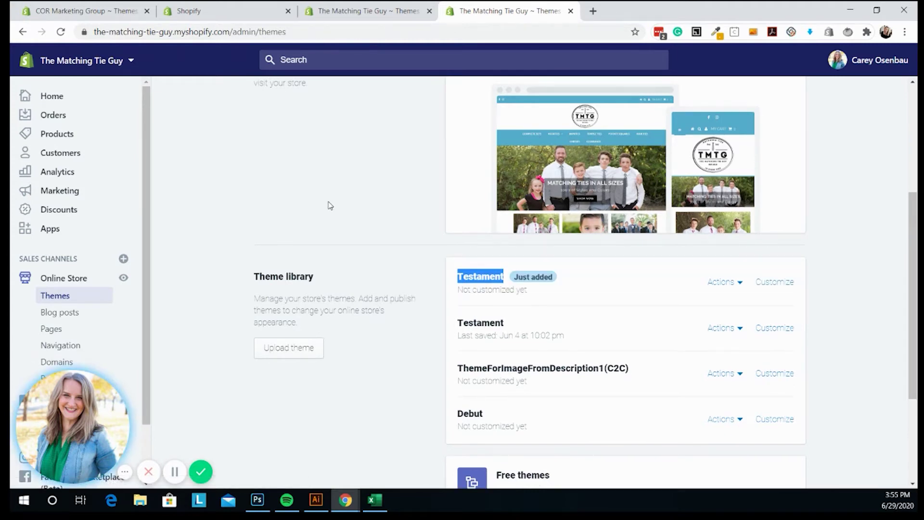
- Open the newly added Testament theme for customizing, look through its home page preview and dismiss the newsletter signup popup
click(775, 282)
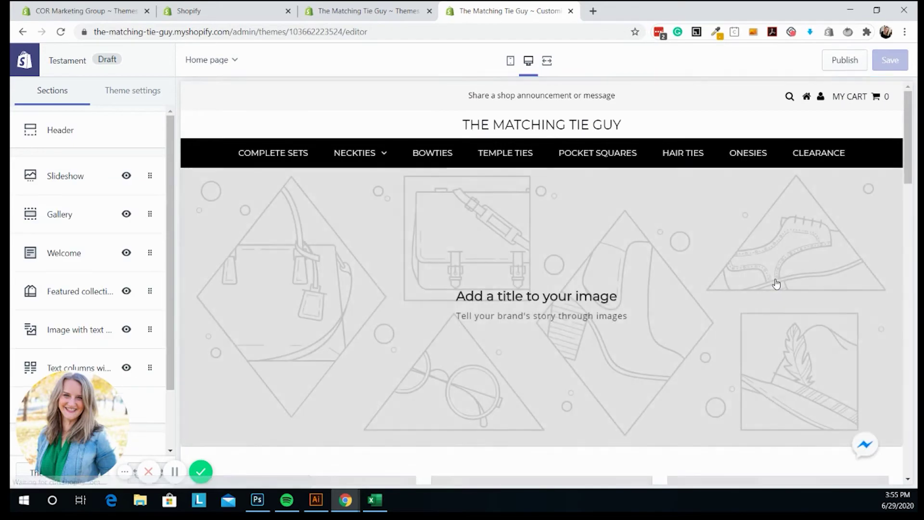
scroll(446, 238, down, 2)
scroll(446, 237, down, 10)
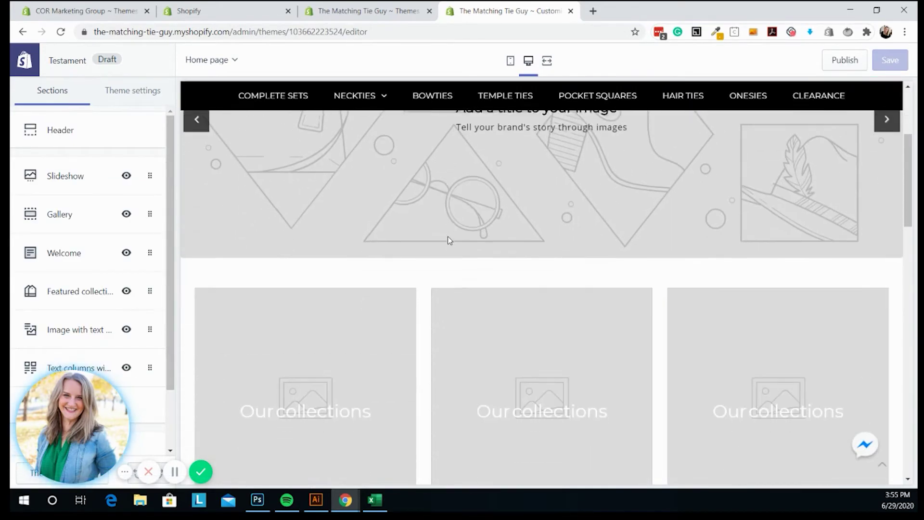
scroll(449, 240, down, 10)
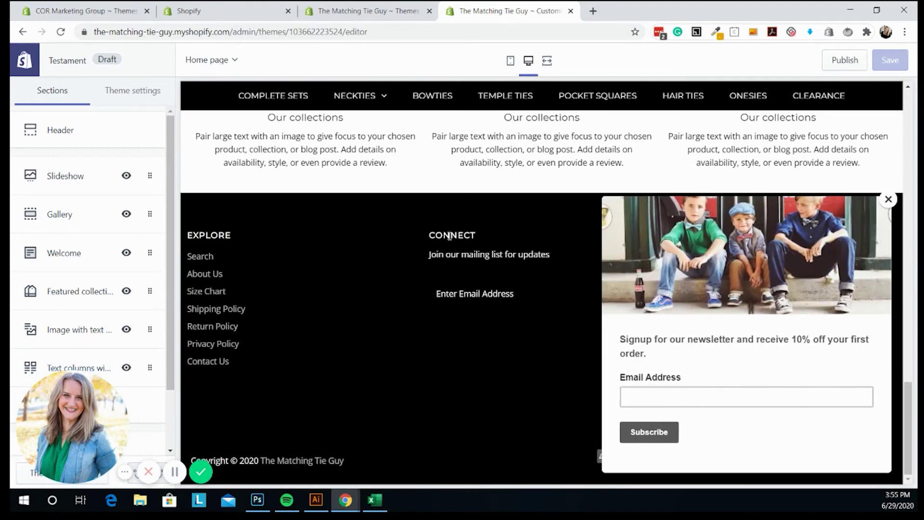
click(884, 200)
scroll(467, 262, up, 20)
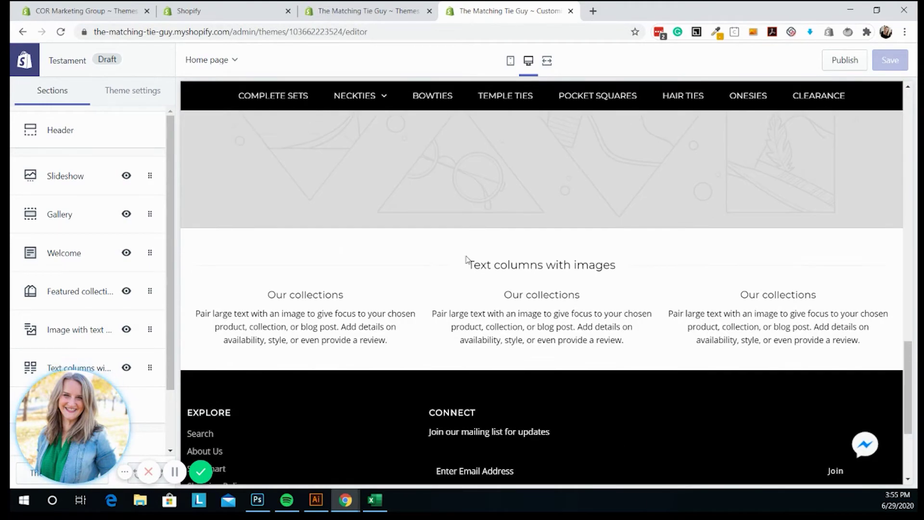
scroll(437, 262, up, 5)
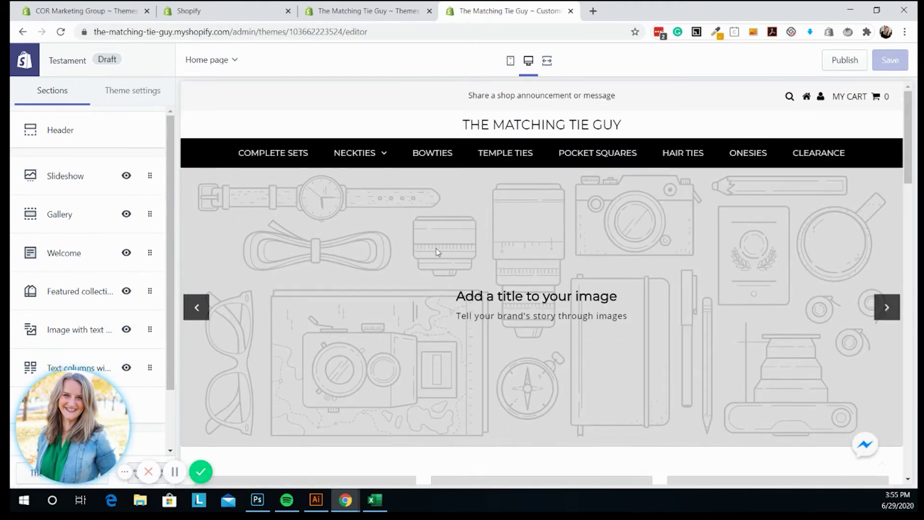
- Open the Bowties collection page in the theme preview and examine its product layout
click(413, 154)
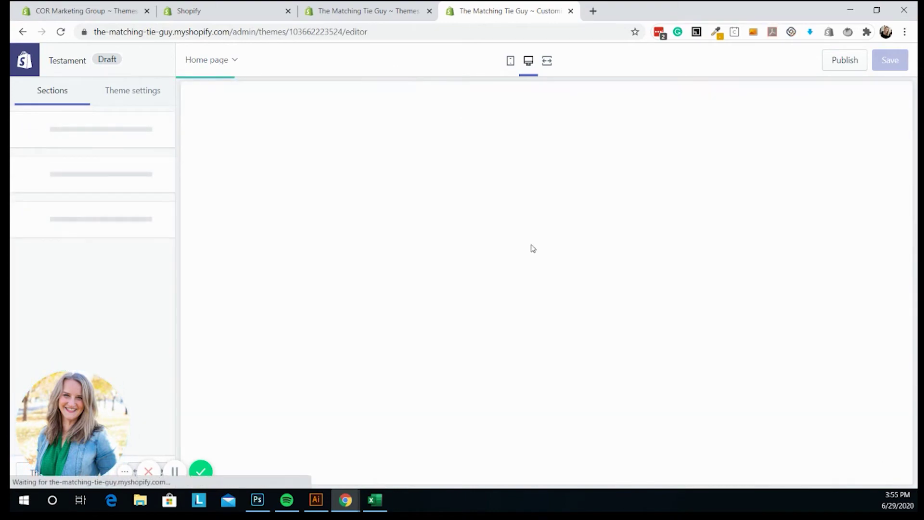
scroll(675, 257, down, 4)
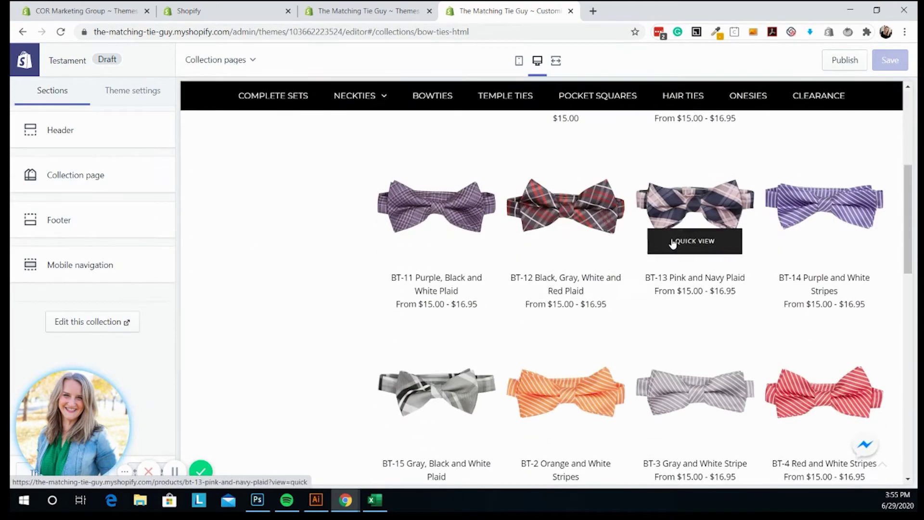
scroll(434, 264, up, 4)
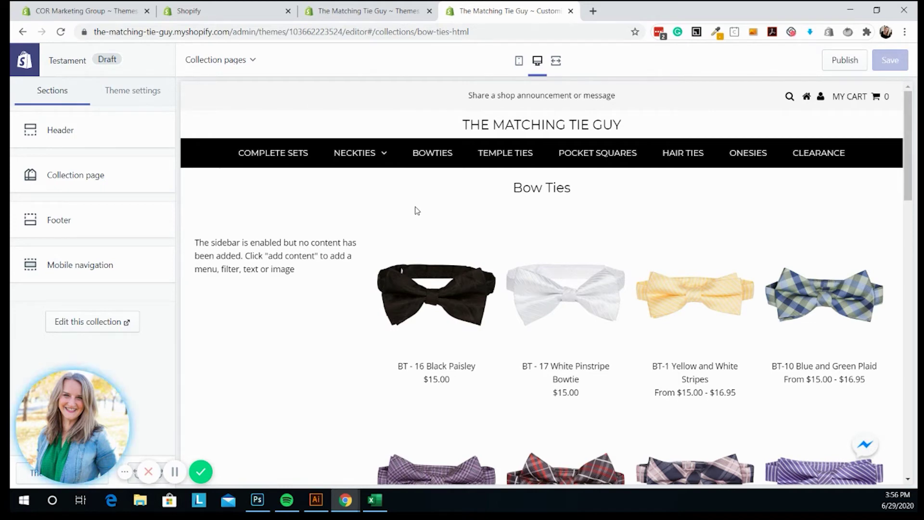
- Return to COR Marketing Group's themes and find the Turbo-portland (6.29.2020) backup in the theme library
click(342, 11)
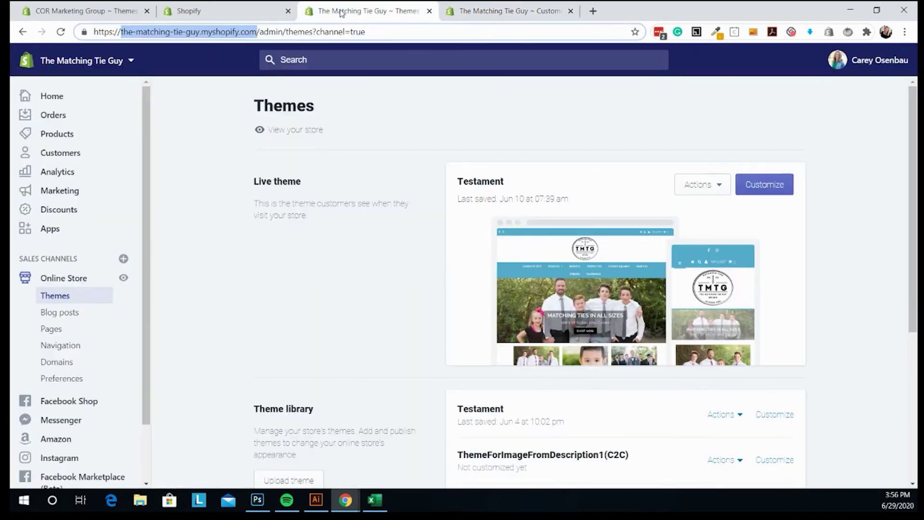
click(233, 11)
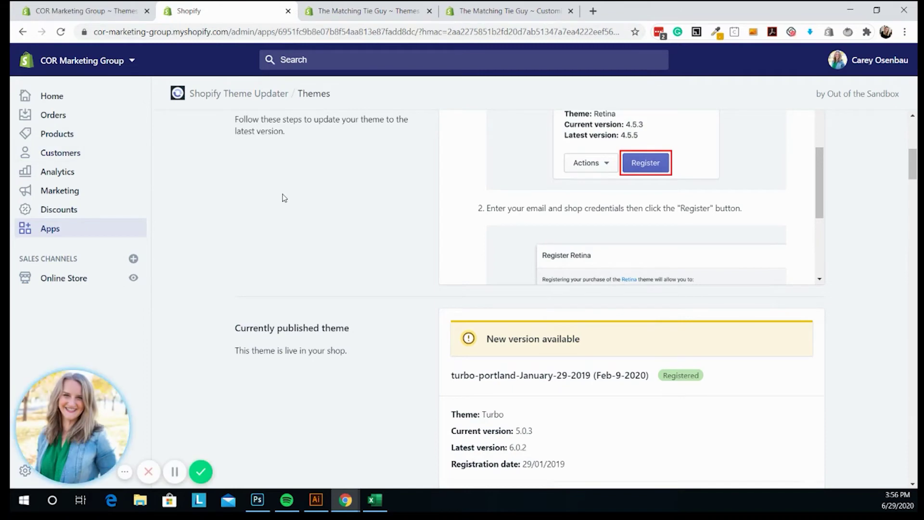
scroll(282, 198, up, 5)
click(93, 11)
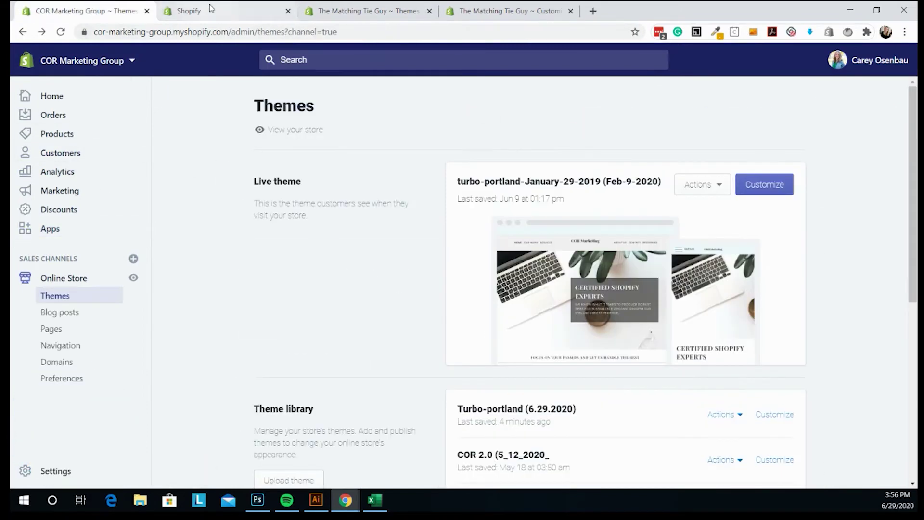
scroll(320, 165, down, 2)
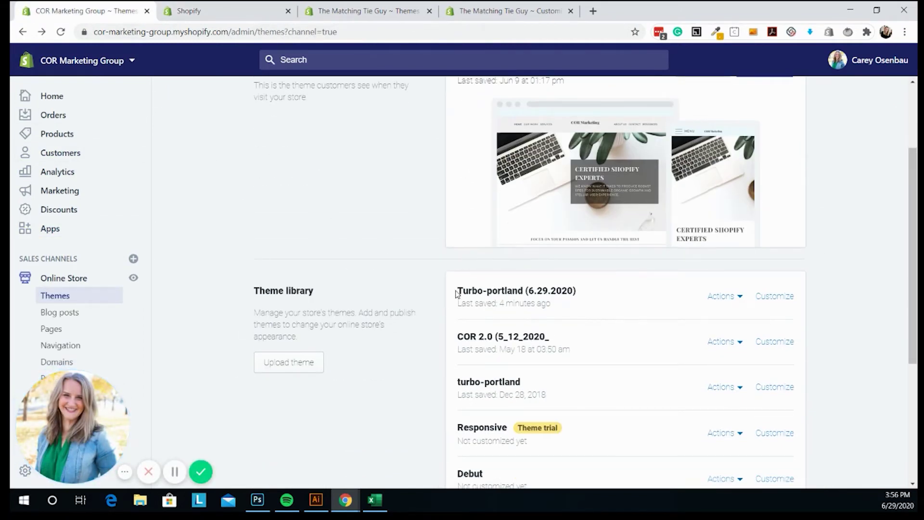
drag(456, 294, 583, 293)
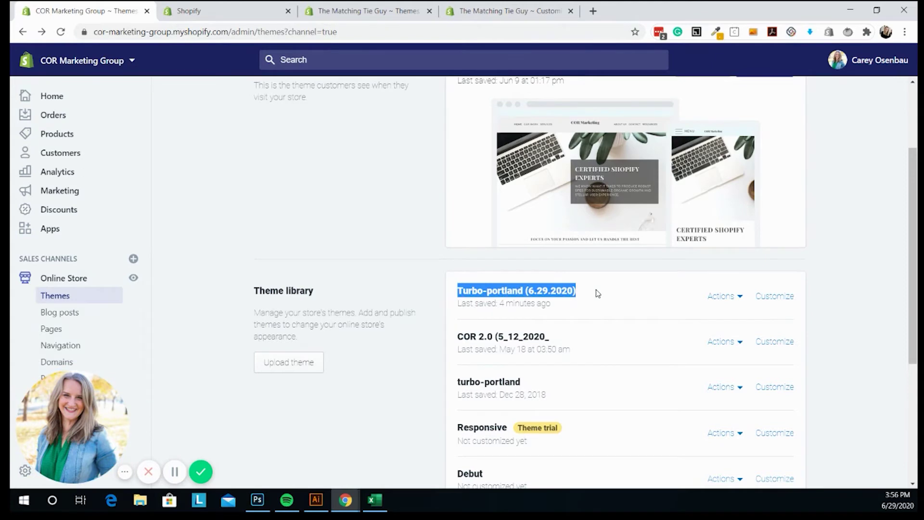
click(362, 229)
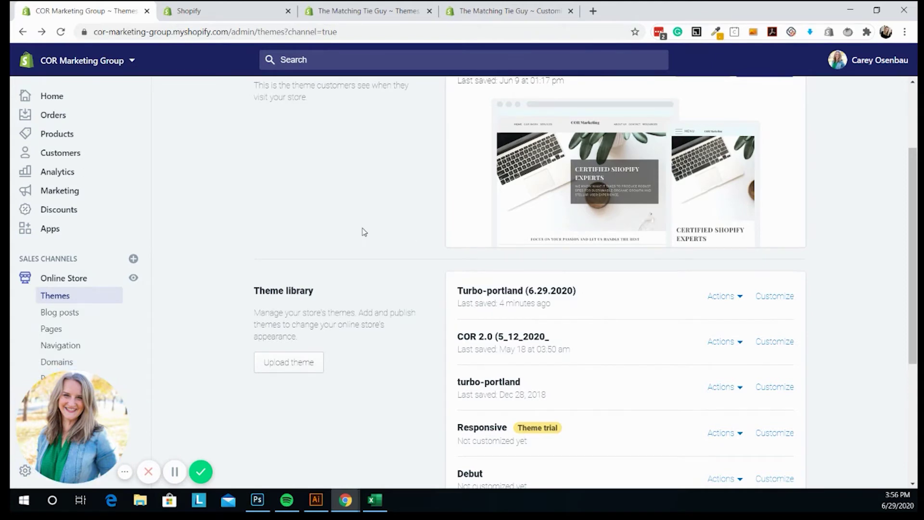
scroll(364, 232, down, 3)
scroll(374, 256, up, 3)
- View COR Marketing Group's installed apps, and go back to its Themes page to review the live theme and library
click(52, 229)
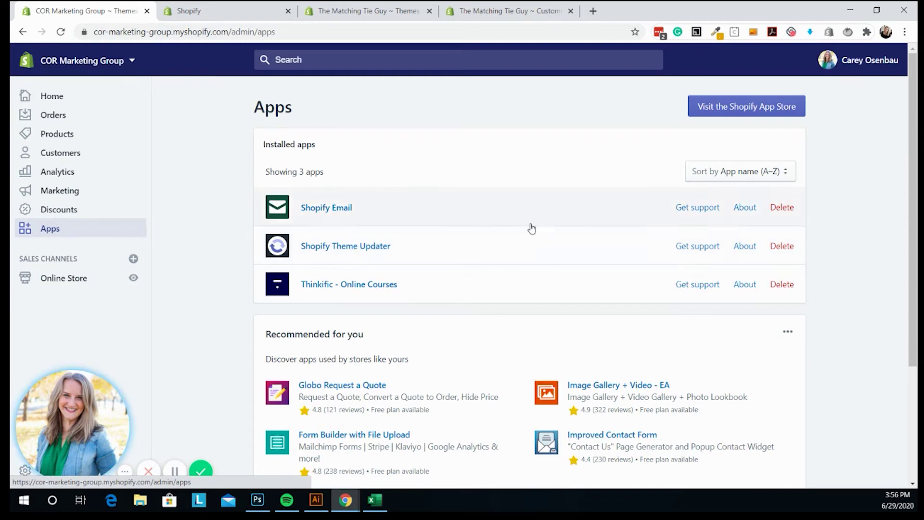
click(75, 278)
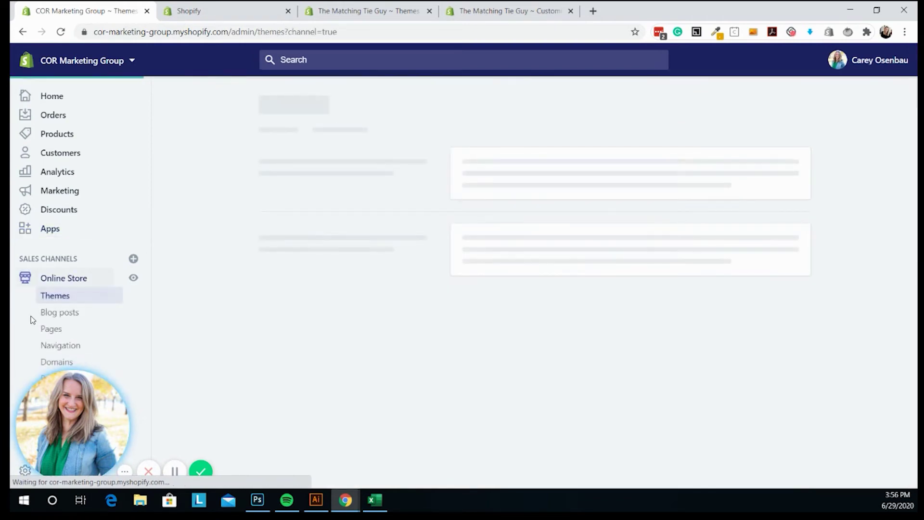
scroll(736, 239, down, 3)
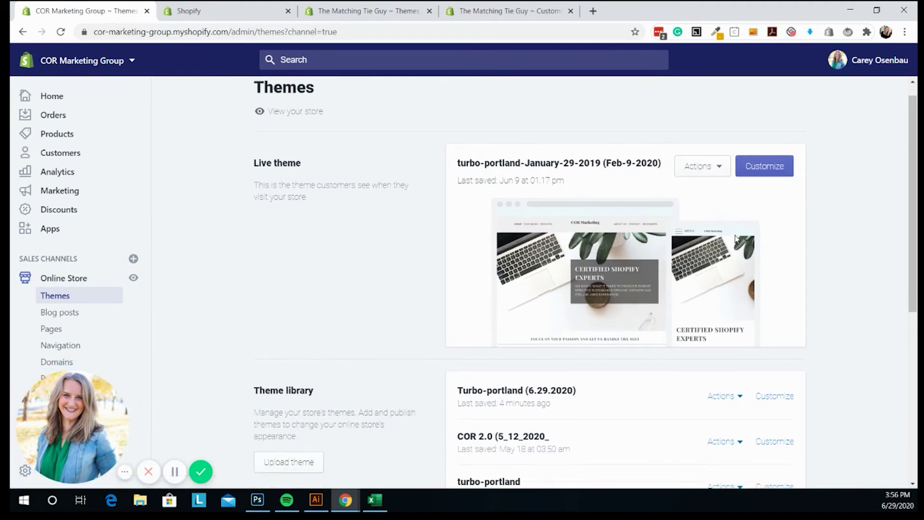
scroll(733, 232, up, 2)
scroll(733, 231, down, 3)
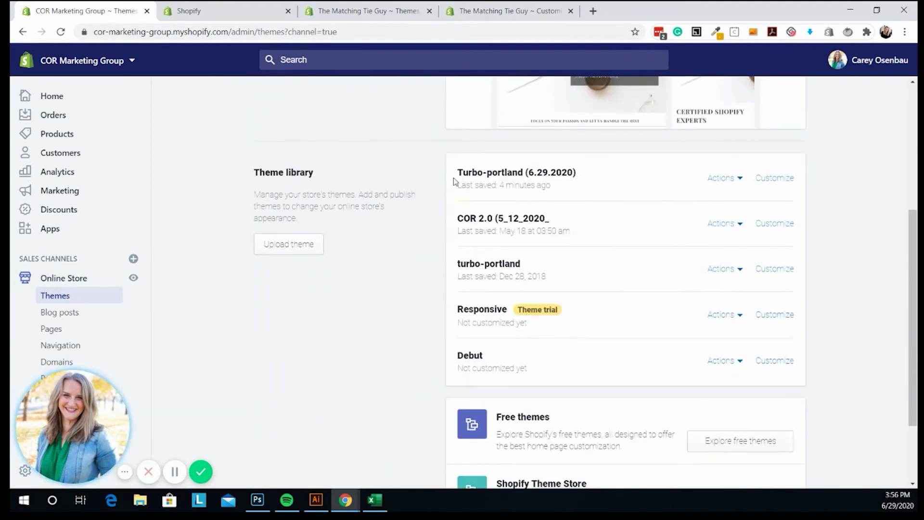
scroll(226, 270, up, 2)
- Open the Shopify Theme Updater app and examine the version and registration details of the published and unpublished themes
click(66, 228)
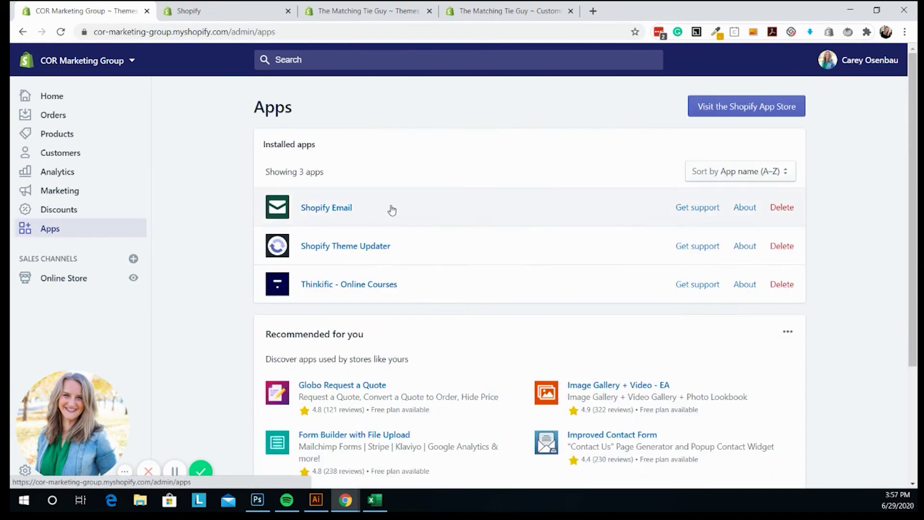
click(349, 246)
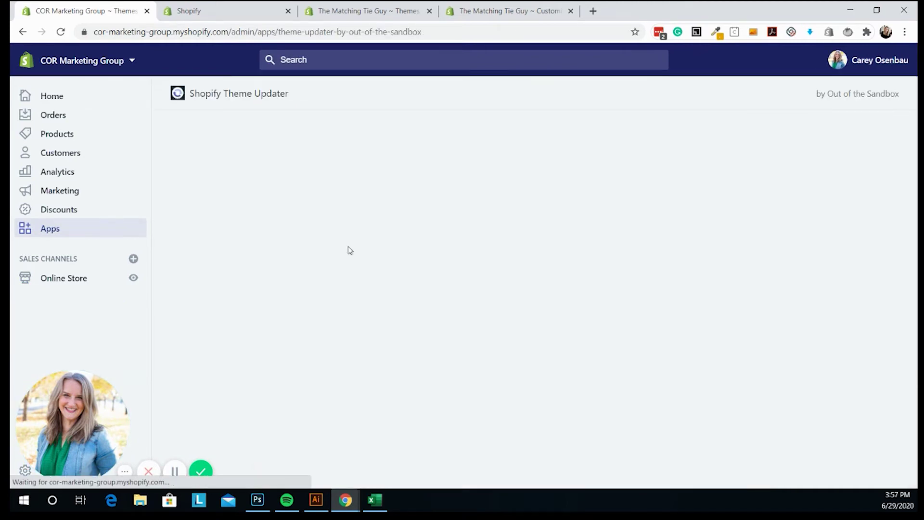
scroll(492, 234, down, 6)
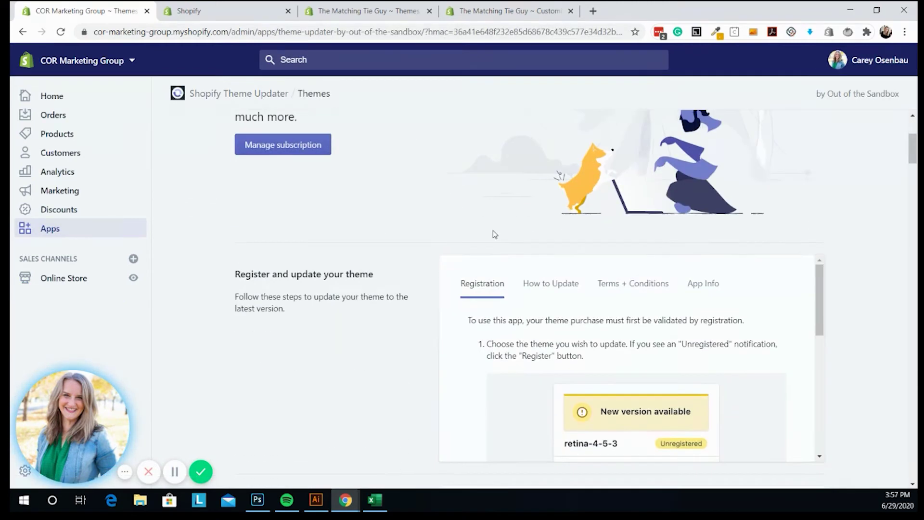
scroll(495, 234, down, 2)
scroll(380, 279, down, 6)
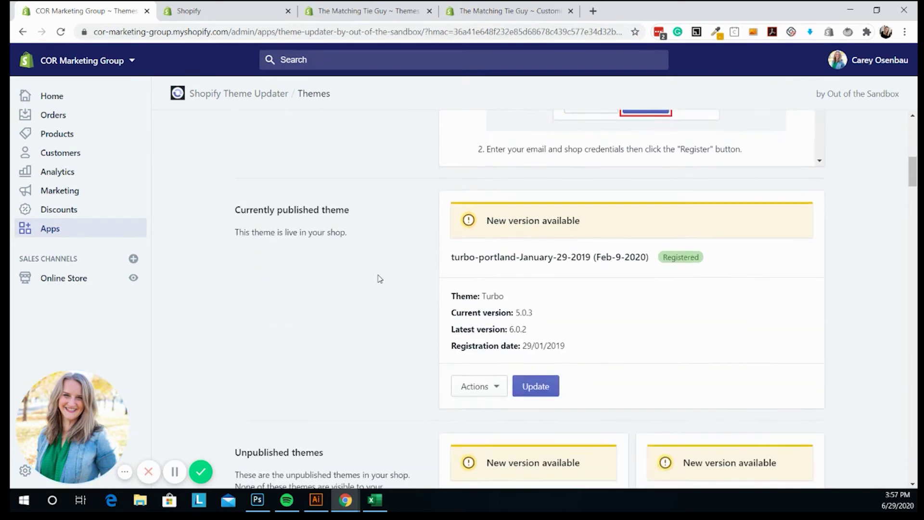
scroll(380, 279, up, 3)
scroll(718, 239, down, 10)
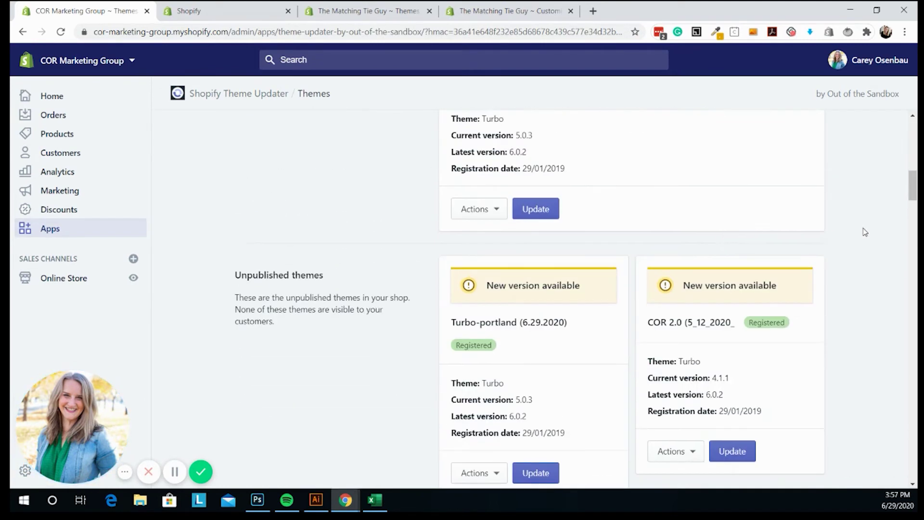
scroll(867, 221, down, 4)
scroll(867, 220, up, 2)
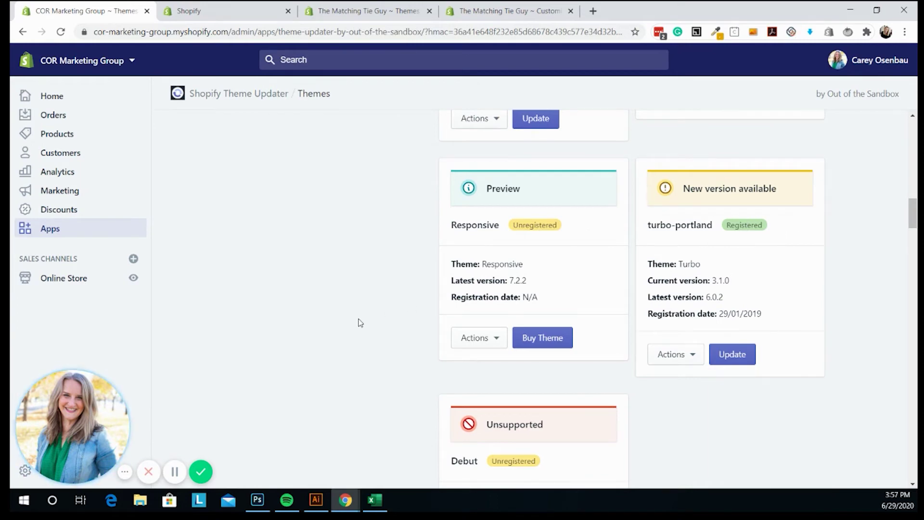
scroll(359, 322, up, 7)
scroll(366, 321, up, 3)
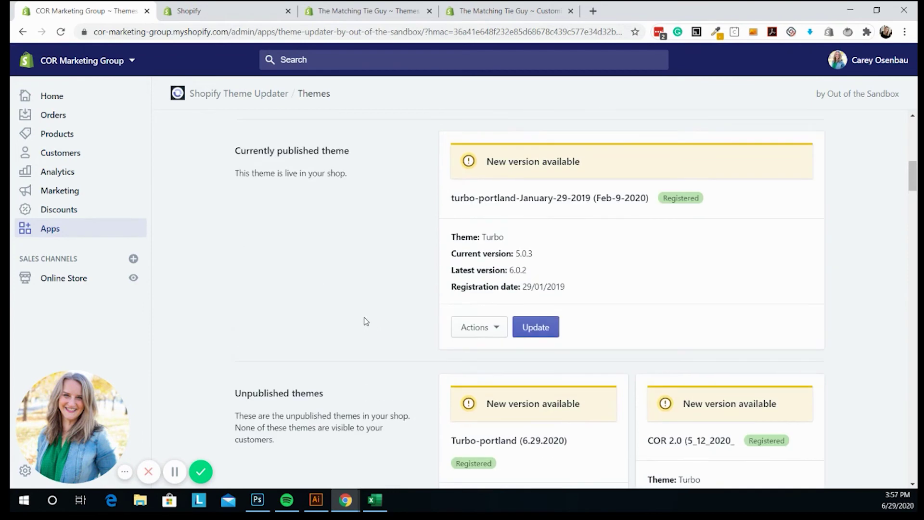
scroll(545, 167, up, 3)
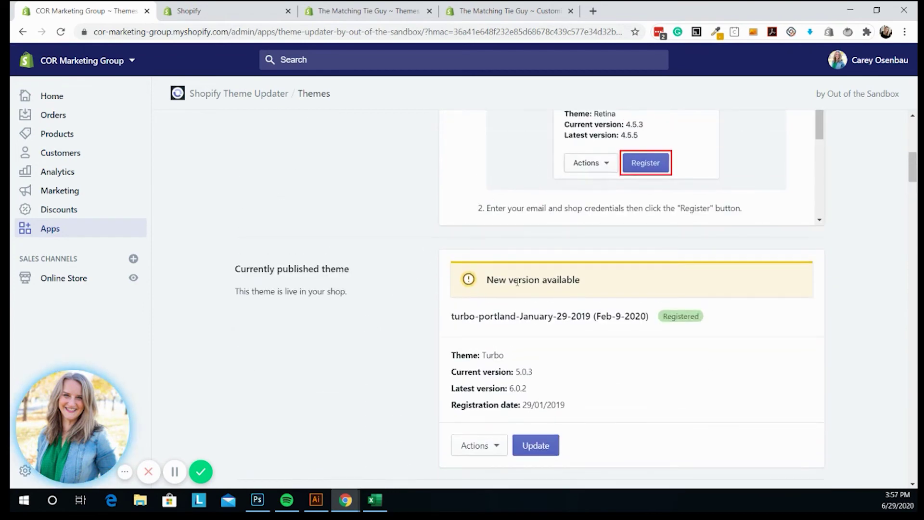
- Update the currently published turbo-portland-January-29-2019 (Feb-9-2020) theme to the latest version with theme file customizations preserved
scroll(821, 324, down, 3)
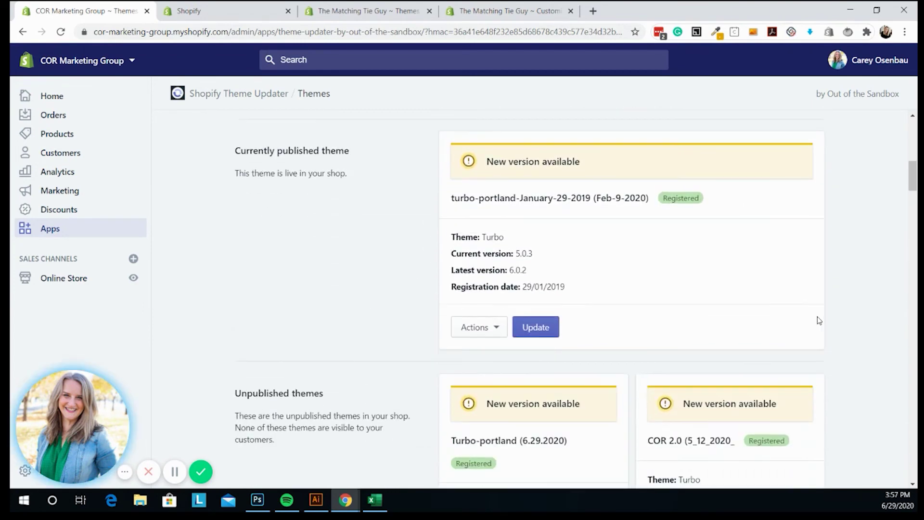
scroll(816, 319, up, 1)
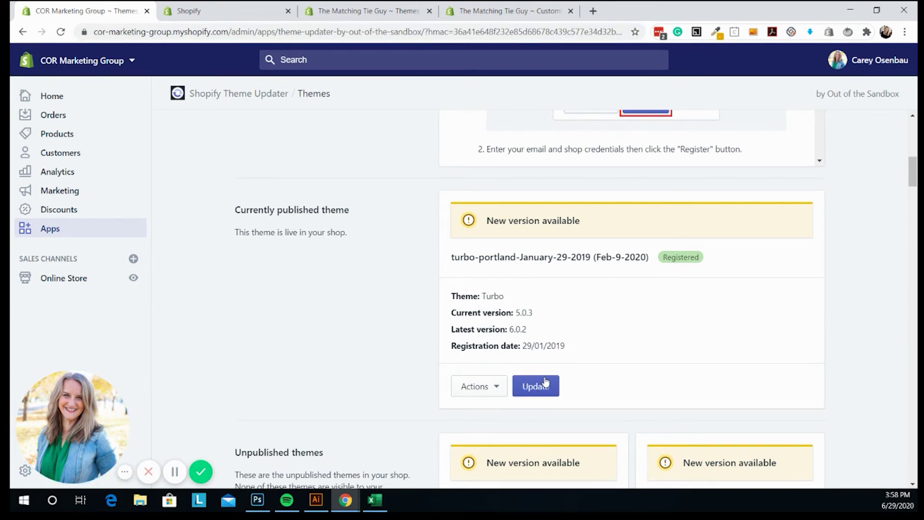
scroll(501, 309, up, 10)
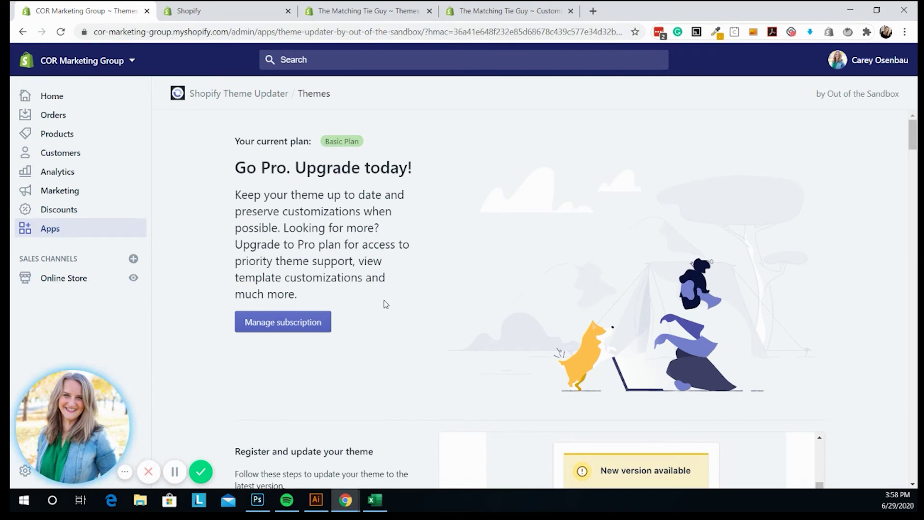
scroll(387, 303, down, 2)
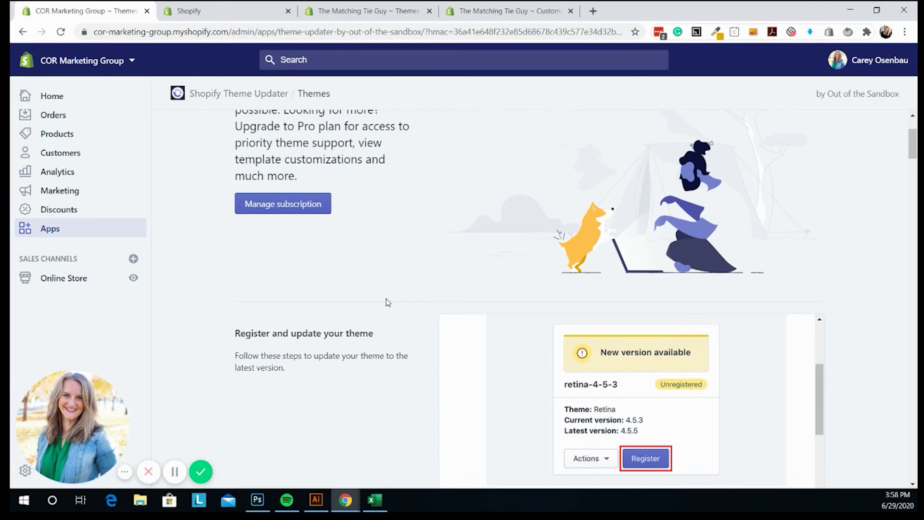
scroll(386, 303, down, 6)
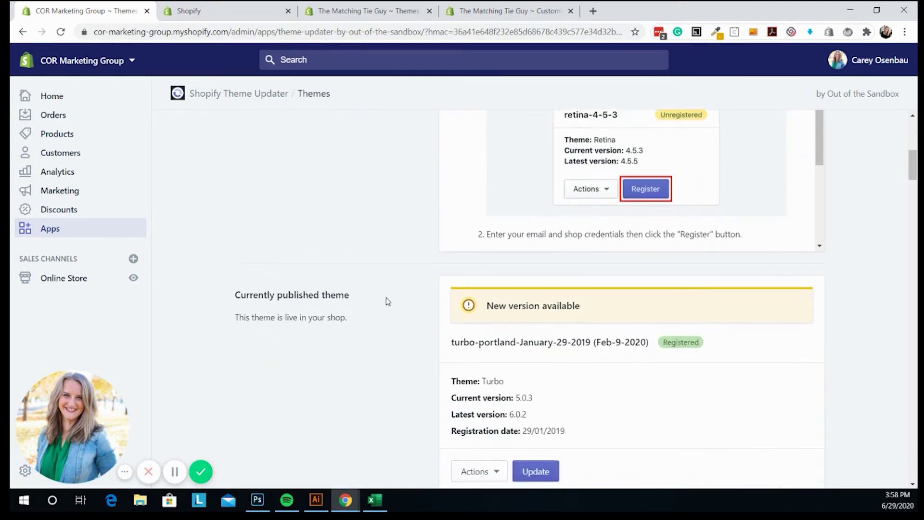
click(534, 388)
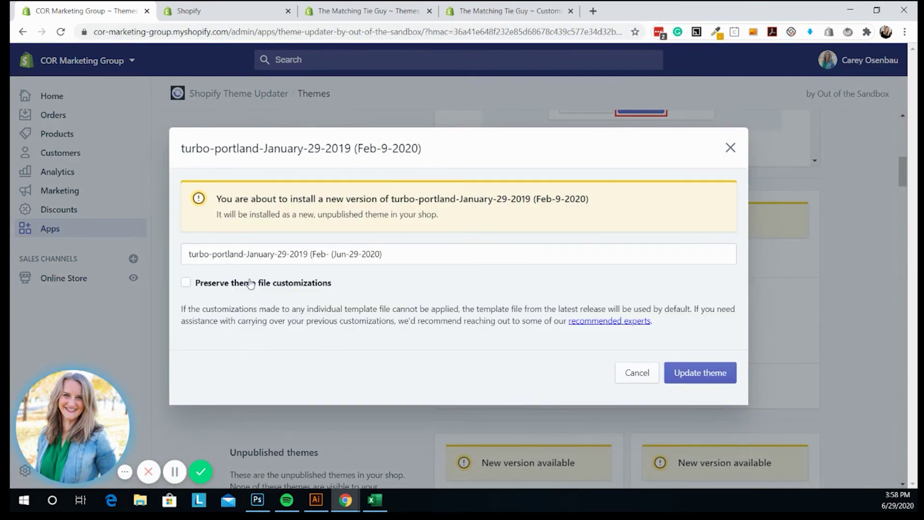
click(185, 284)
click(686, 366)
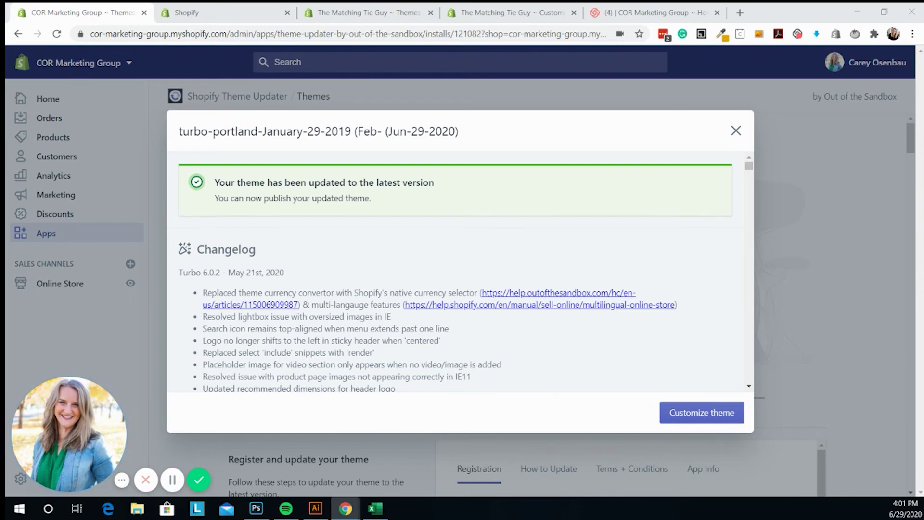
- Read through the Turbo changelog for the updated theme, from version 6.0.2 back to the 4.0 releases
scroll(366, 270, down, 3)
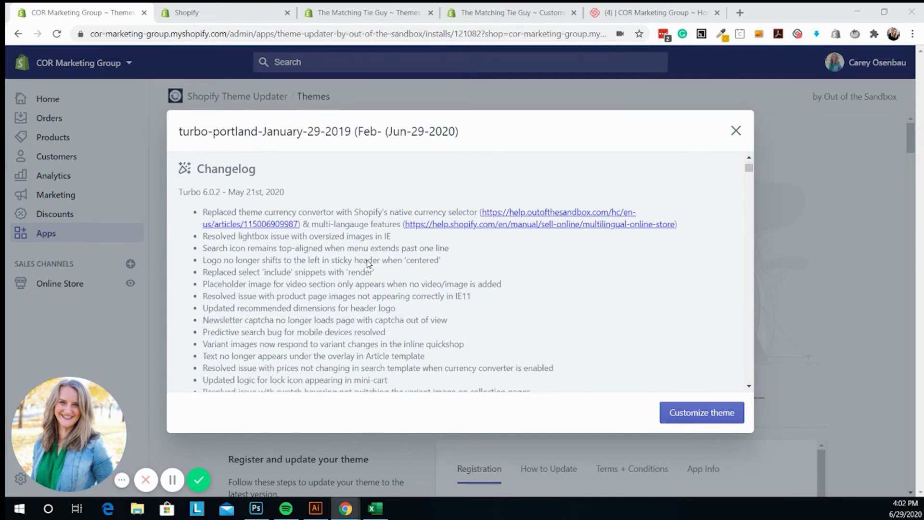
drag(206, 202, 559, 369)
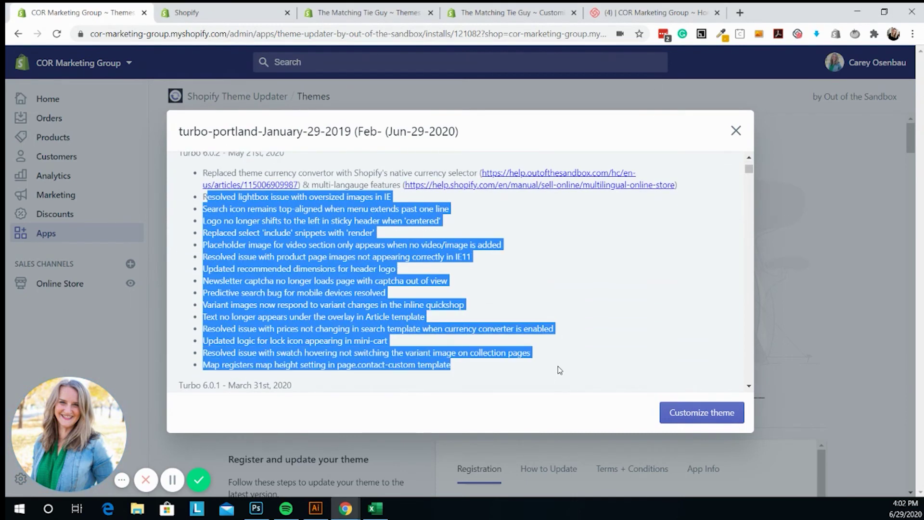
click(633, 291)
scroll(547, 252, down, 5)
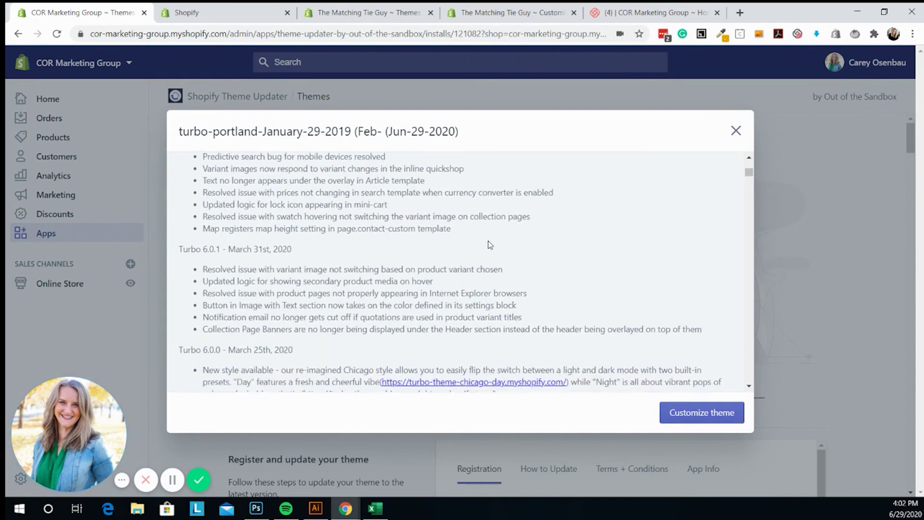
scroll(364, 212, down, 10)
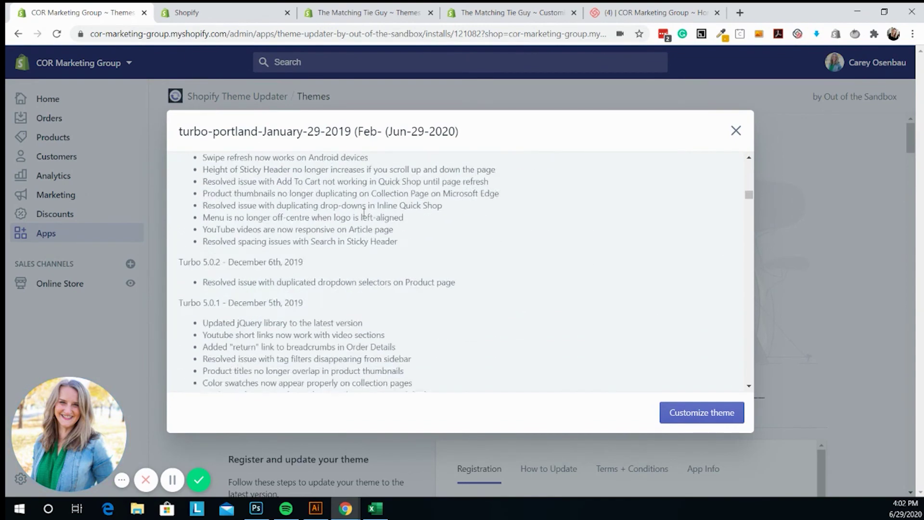
scroll(365, 212, down, 10)
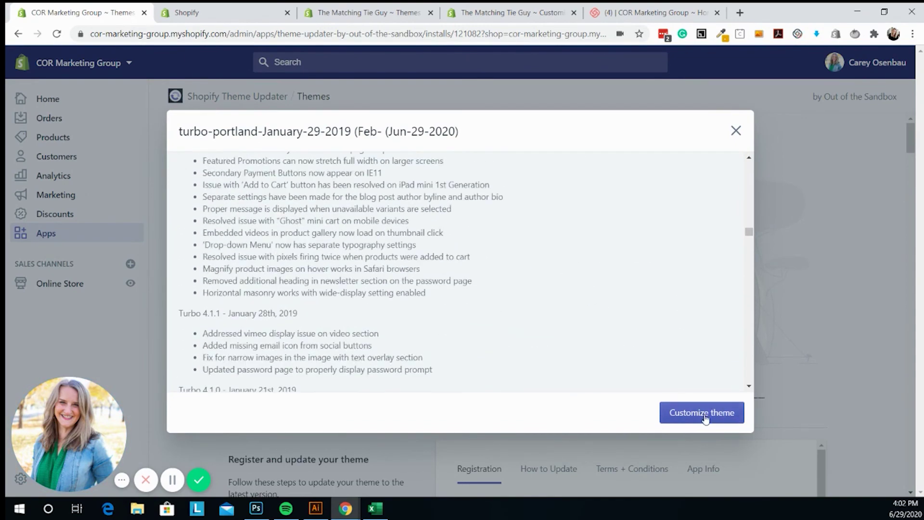
scroll(691, 278, down, 10)
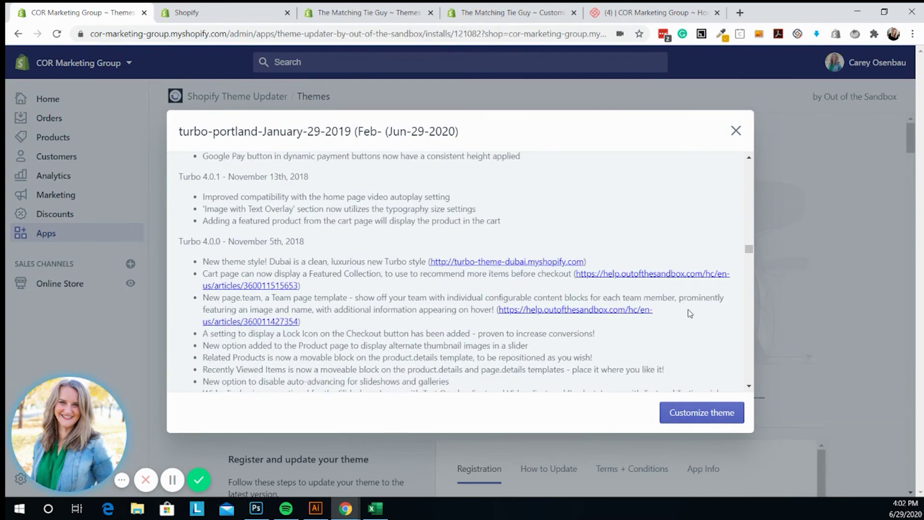
scroll(676, 244, up, 10)
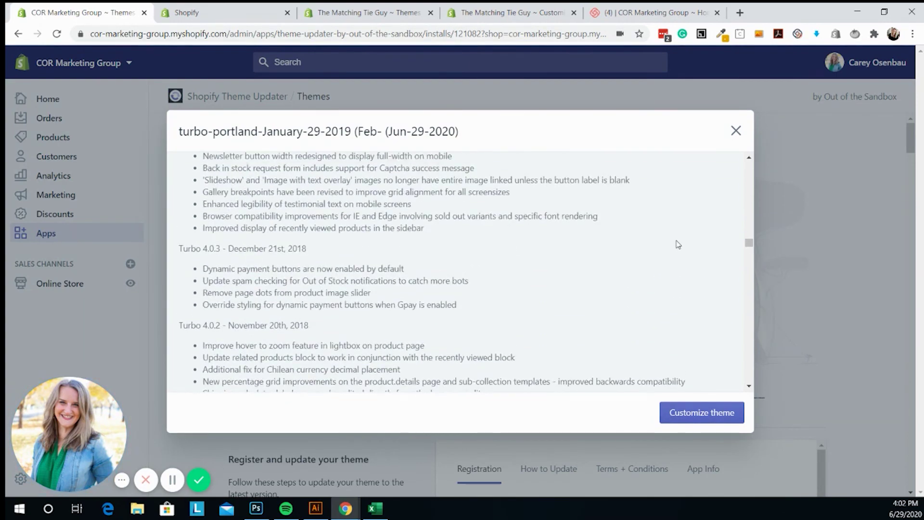
drag(743, 232, 747, 163)
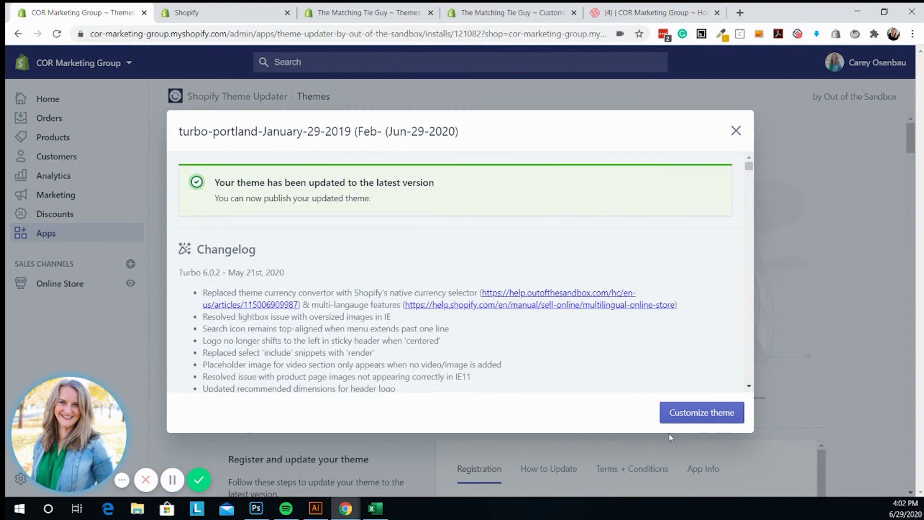
- Open the updated draft theme in the theme editor and examine its home page from the header down to the footer
click(728, 412)
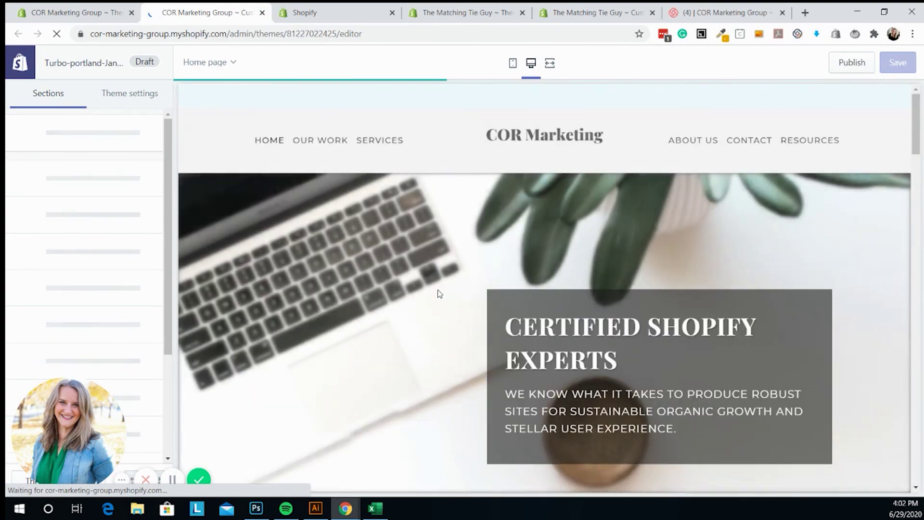
scroll(554, 327, down, 12)
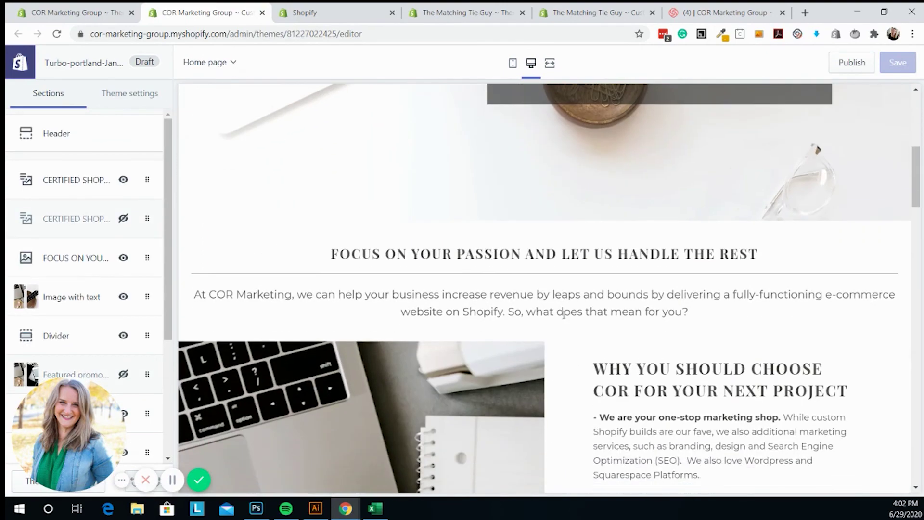
scroll(479, 308, down, 12)
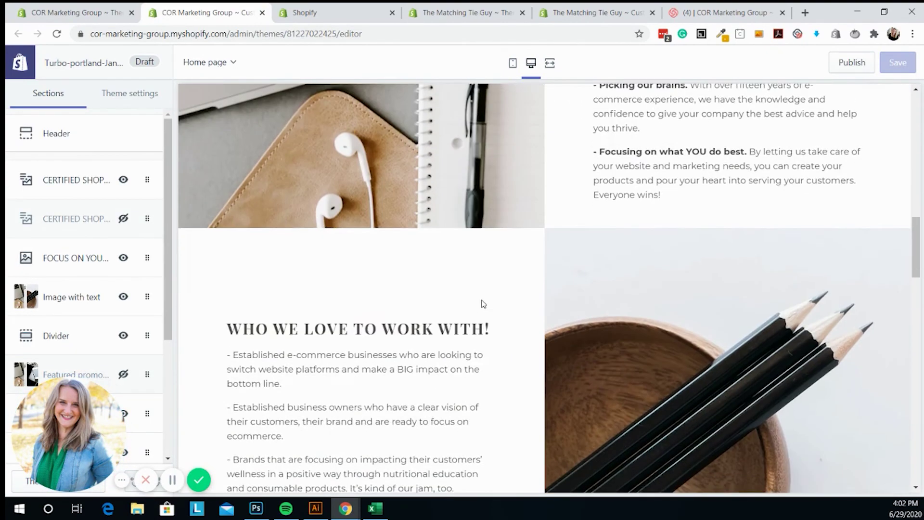
scroll(480, 298, down, 10)
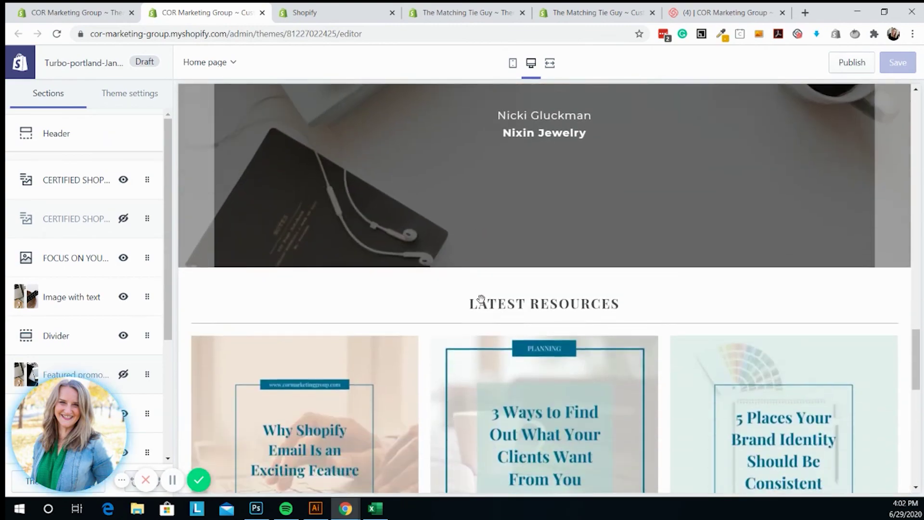
scroll(486, 327, down, 5)
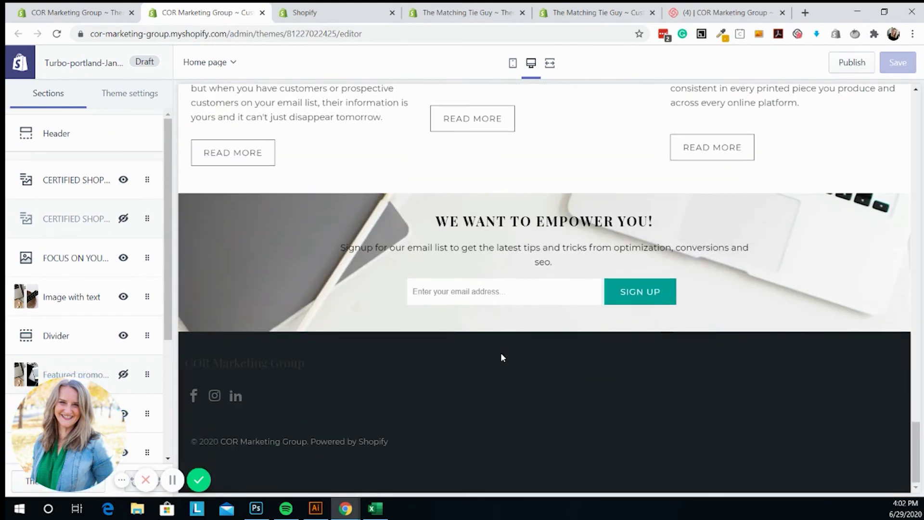
scroll(501, 356, up, 12)
scroll(507, 341, up, 15)
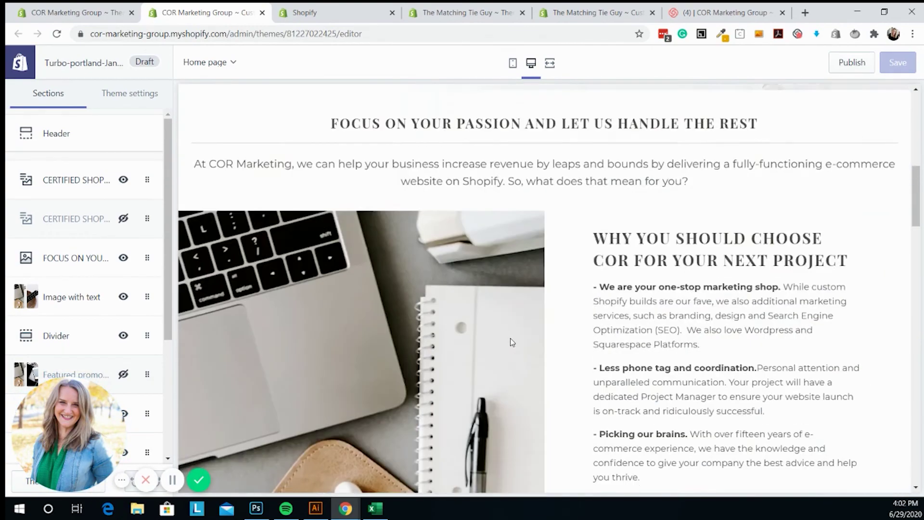